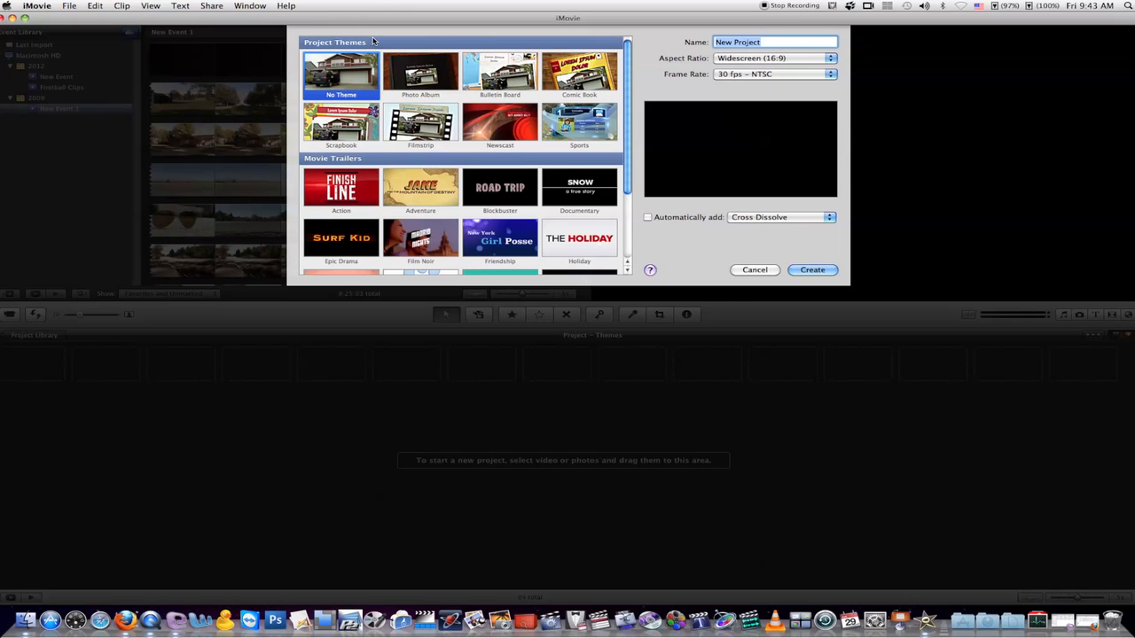
Create a project named Theme with the Filmstrip theme, keeping automatic transitions and titles enabled
{"action": "left_click", "coordinate": [345, 82]}
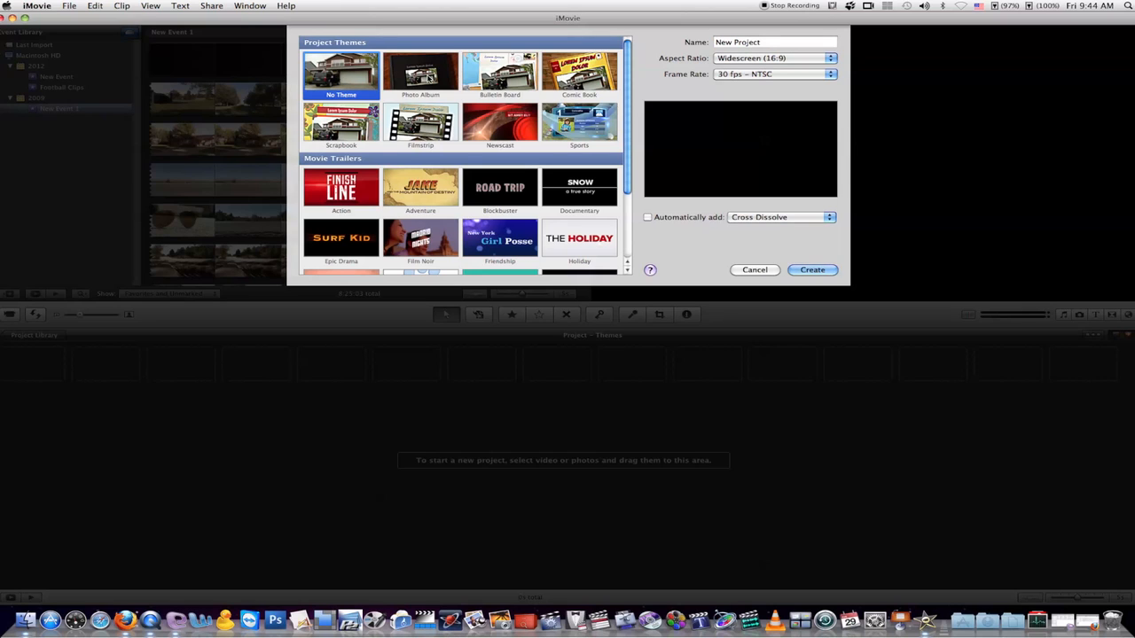
{"action": "left_click", "coordinate": [429, 78]}
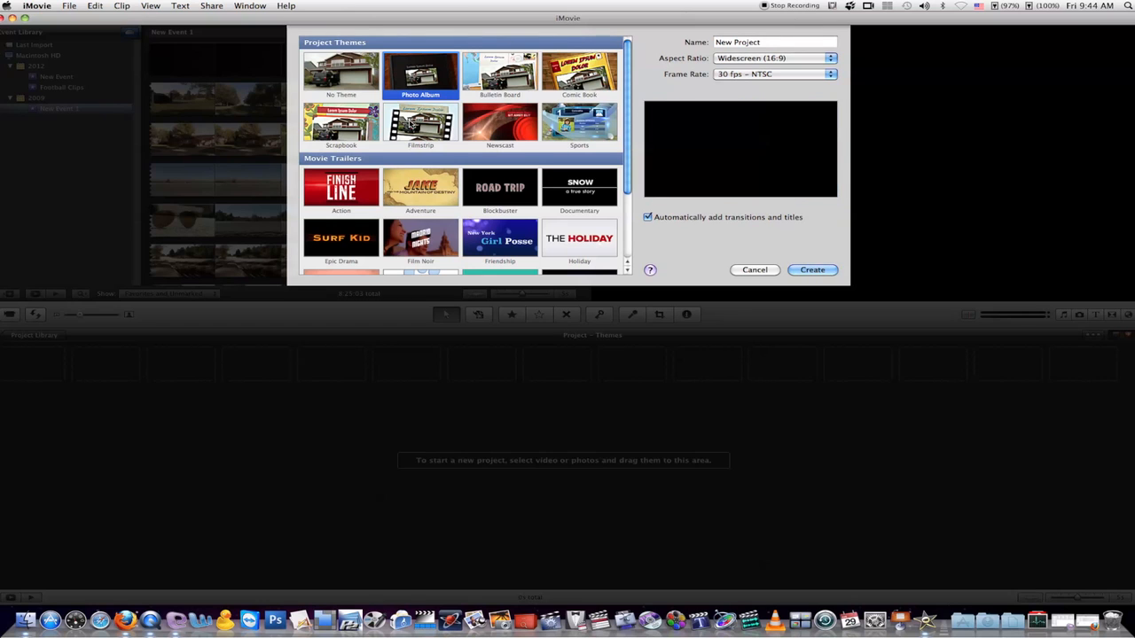
{"action": "left_click", "coordinate": [413, 126]}
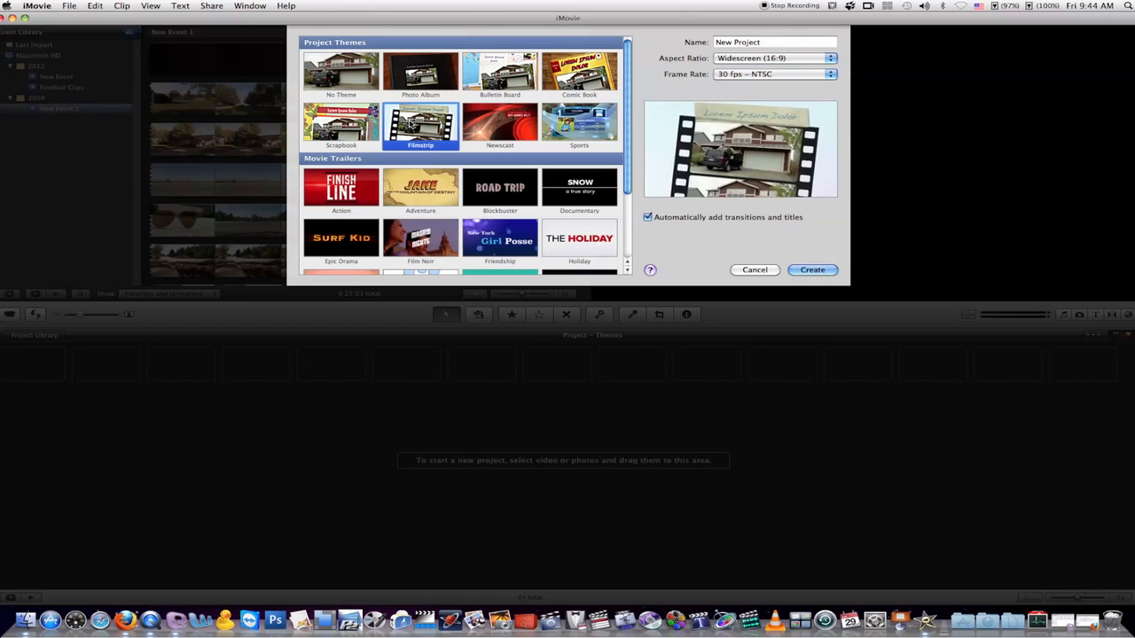
{"action": "triple_click", "coordinate": [738, 44]}
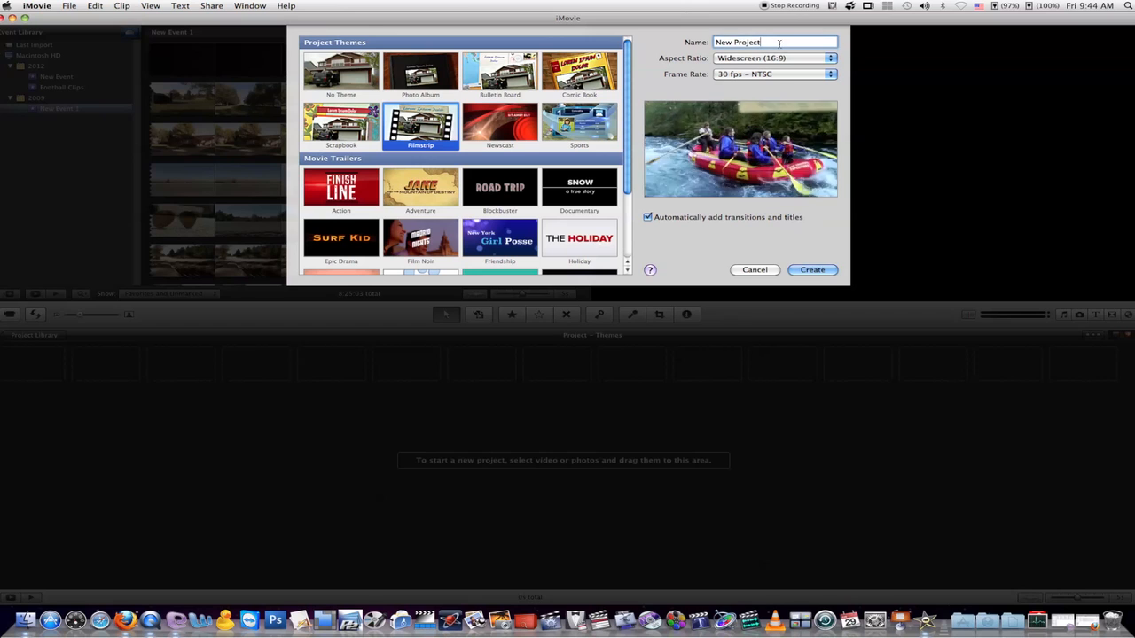
{"action": "type", "text": "Theme"}
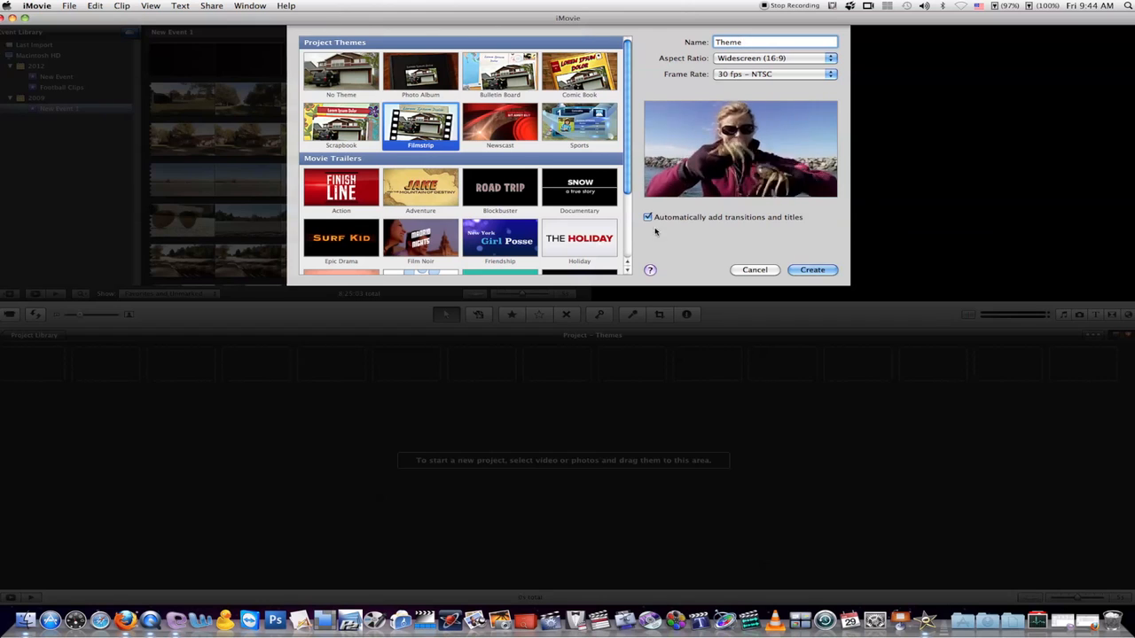
{"action": "left_click", "coordinate": [813, 270]}
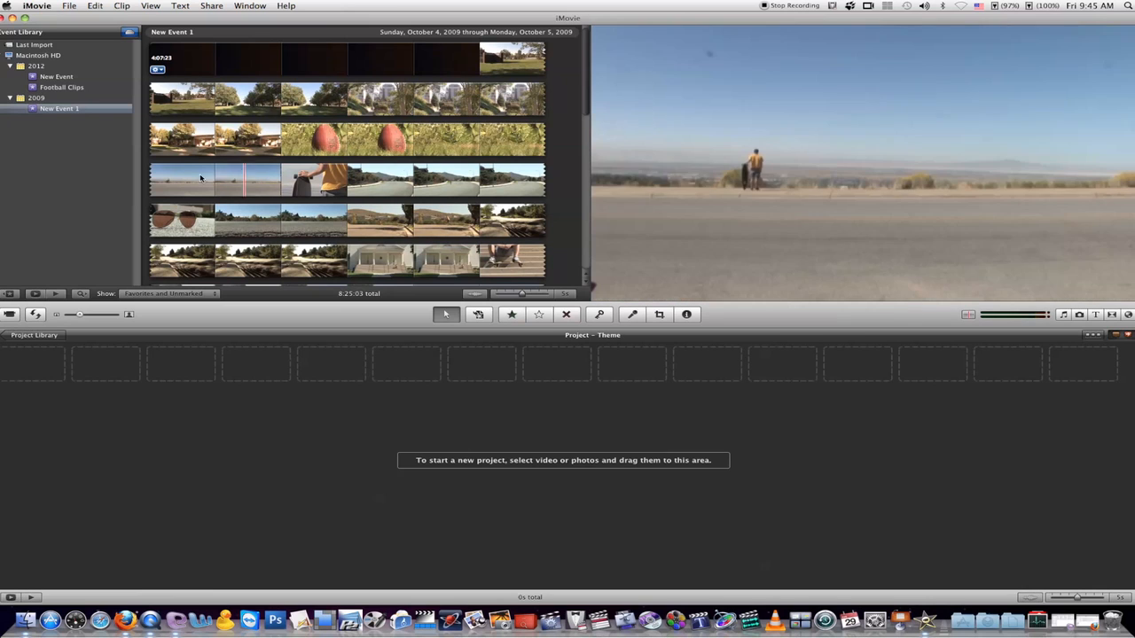
Add an approximately 7-second opening roadside shot and the following 17-second longboarder and curved-road footage to the project
{"action": "left_click_drag", "start_coordinate": [155, 181], "coordinate": [125, 401]}
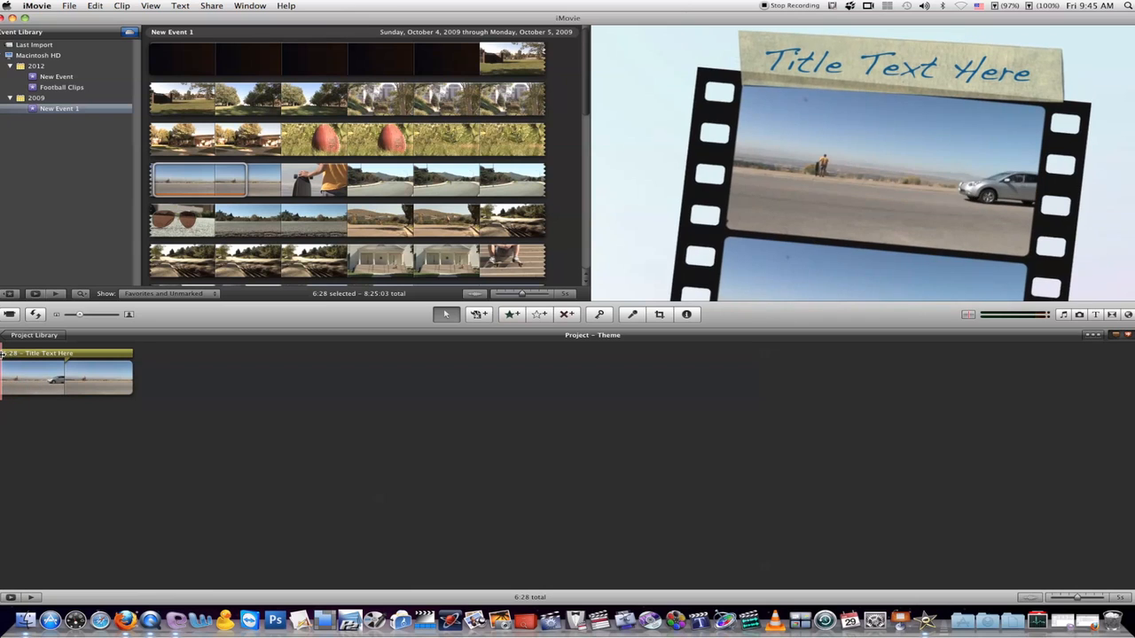
{"action": "left_click_drag", "start_coordinate": [249, 181], "coordinate": [472, 184]}
{"action": "left_click_drag", "start_coordinate": [383, 182], "coordinate": [193, 396]}
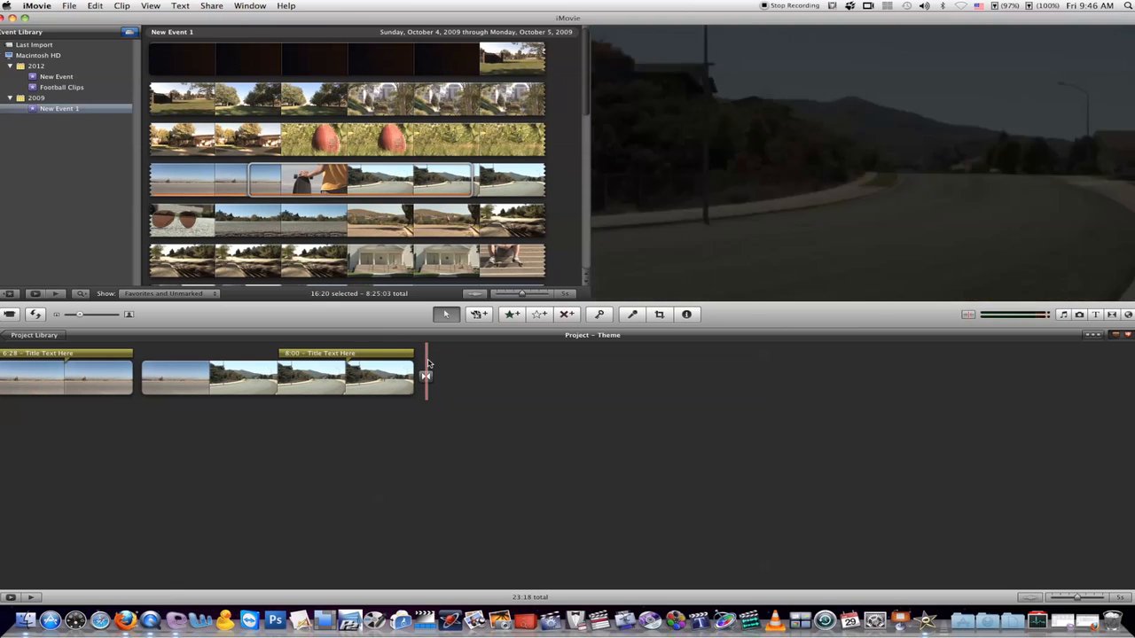
Change the opening clip's title text to Longboarding
{"action": "left_click", "coordinate": [49, 354]}
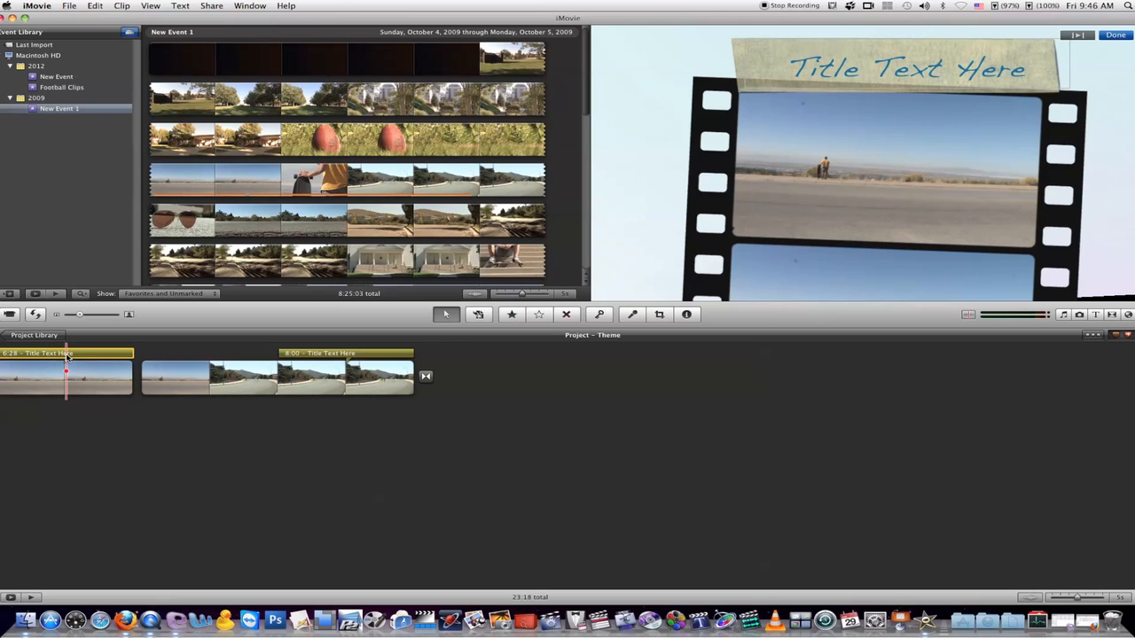
{"action": "left_click", "coordinate": [882, 74]}
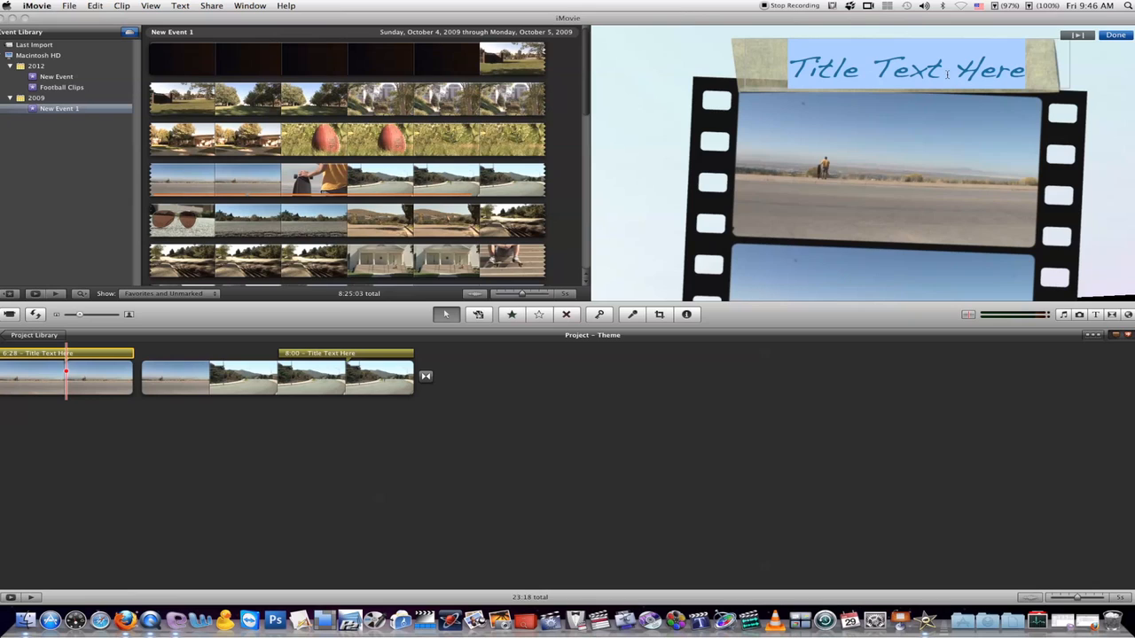
{"action": "type", "text": "L"}
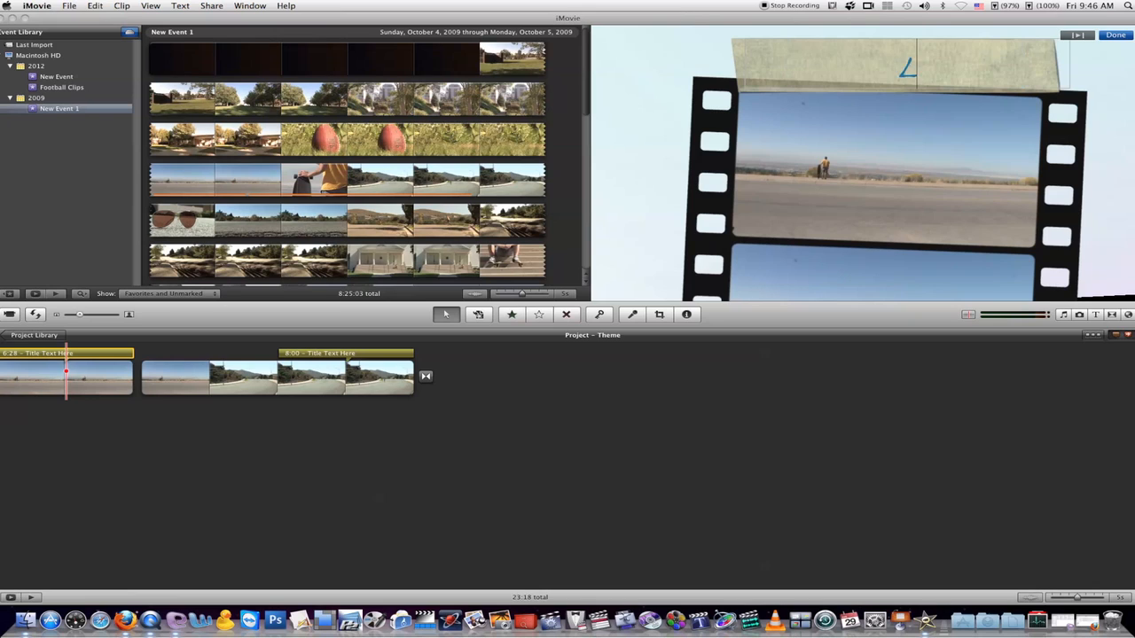
{"action": "type", "text": "ongboarding"}
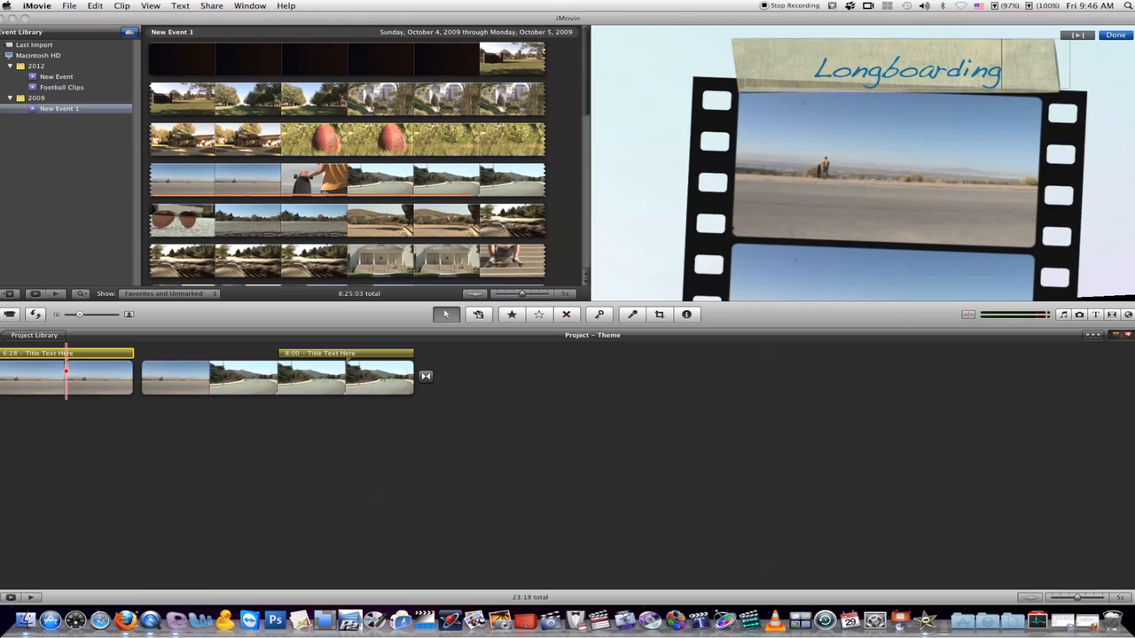
Insert the sunglasses footage and an approximately 12-second hillside road clip between the two project clips, and preview the themed transition
{"action": "left_click", "coordinate": [494, 182]}
{"action": "left_click_drag", "start_coordinate": [494, 182], "coordinate": [337, 222]}
{"action": "left_click_drag", "start_coordinate": [247, 227], "coordinate": [142, 376]}
{"action": "left_click_drag", "start_coordinate": [355, 221], "coordinate": [519, 222]}
{"action": "left_click_drag", "start_coordinate": [429, 225], "coordinate": [417, 380]}
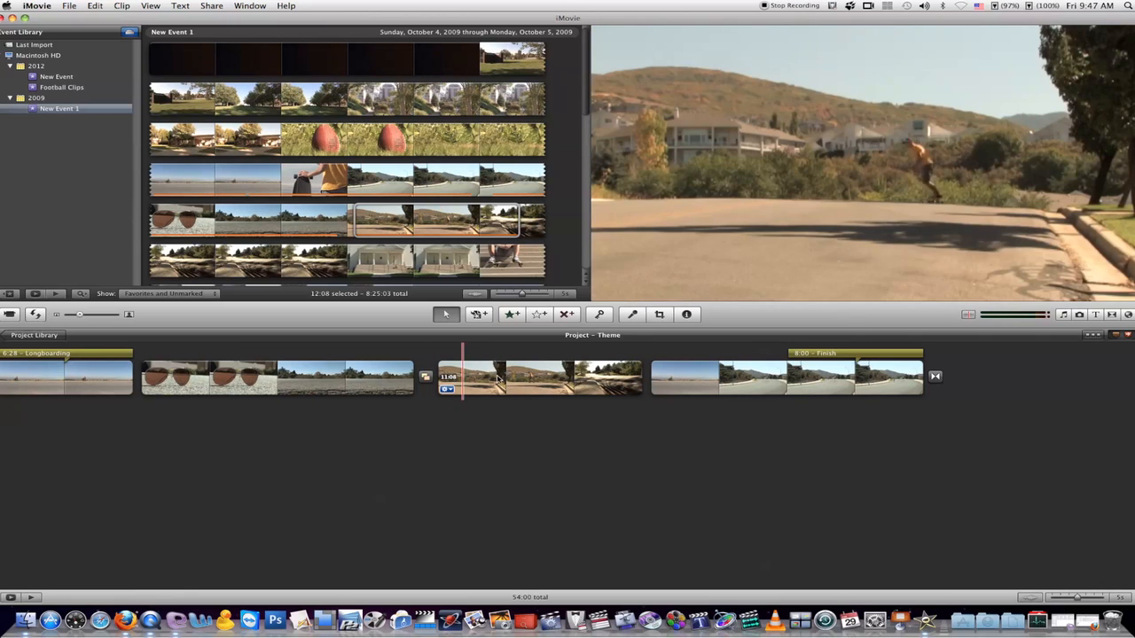
{"action": "key", "text": "space"}
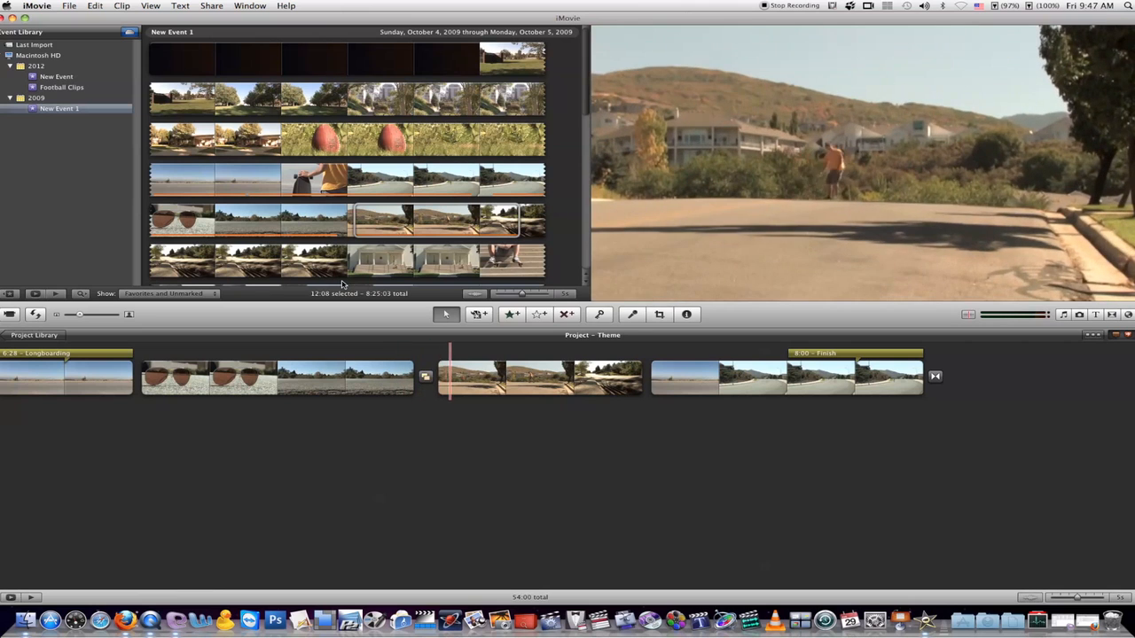
Insert an approximately 11-second clip of the white building's steps after the hillside clip and play the transition into it
{"action": "left_click_drag", "start_coordinate": [361, 260], "coordinate": [659, 446]}
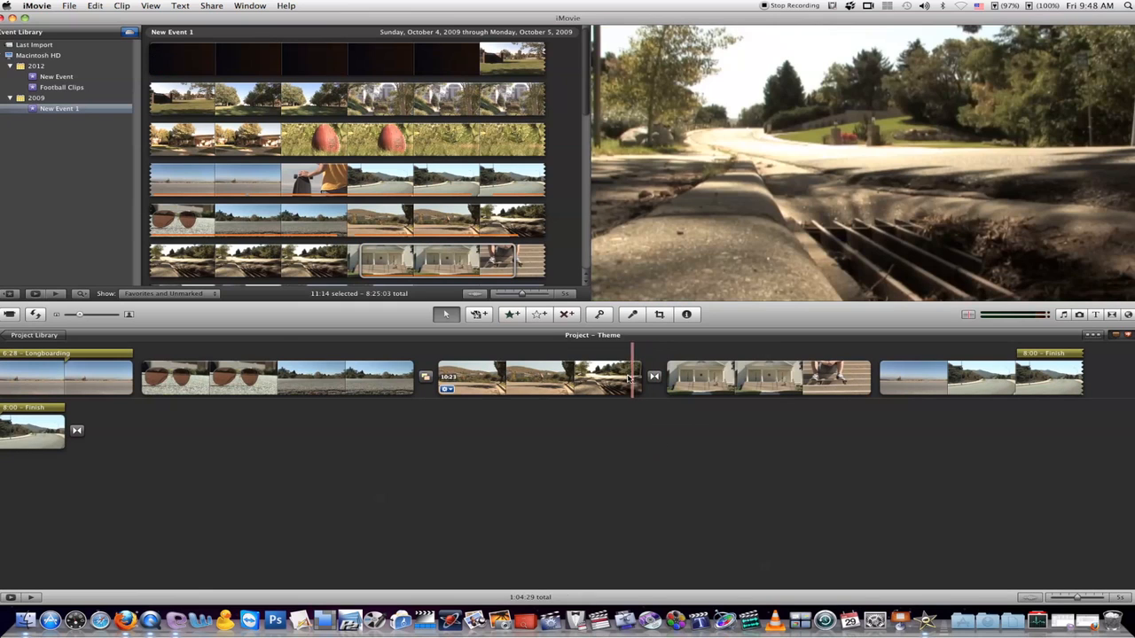
{"action": "key", "text": "space"}
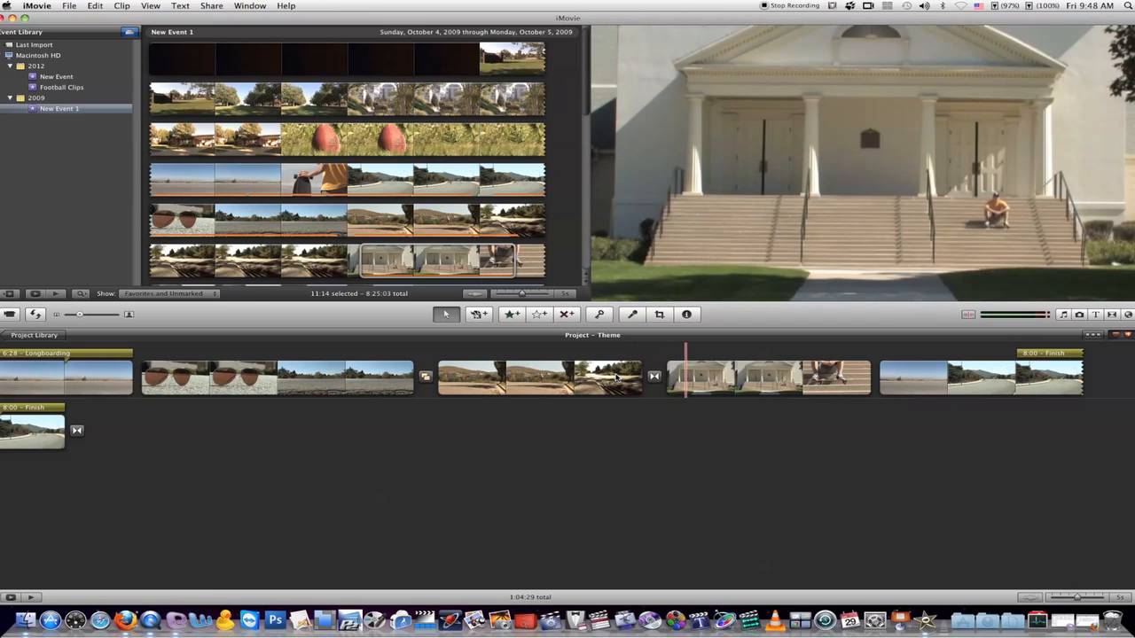
{"action": "left_click", "coordinate": [626, 356]}
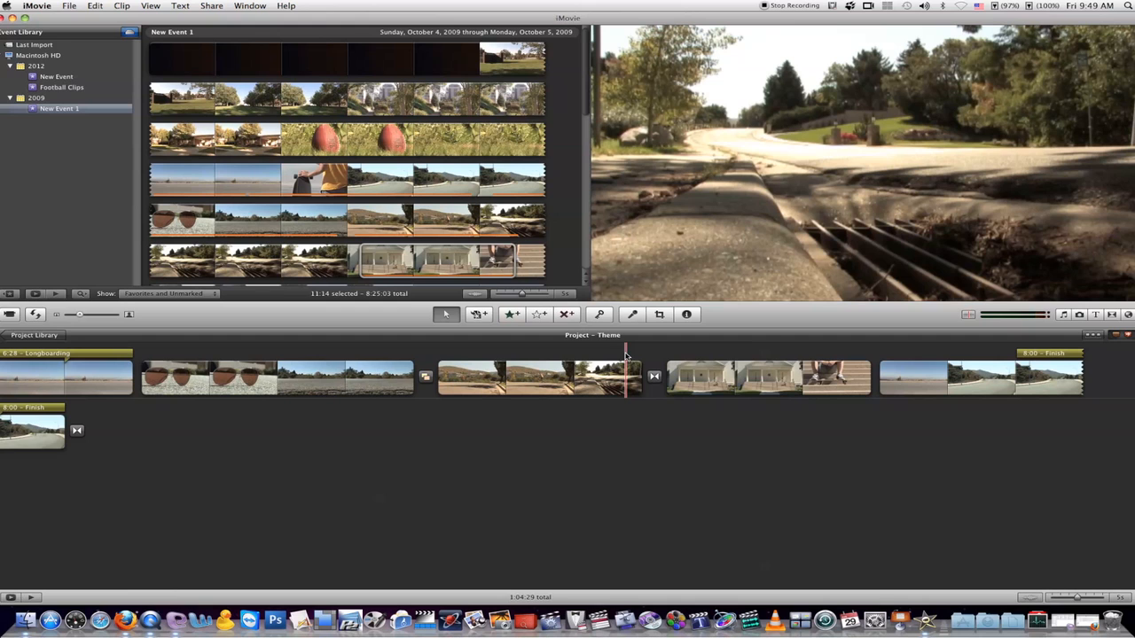
Create another new project with the Filmstrip theme and automatic transitions and titles turned off
{"action": "left_click", "coordinate": [69, 6]}
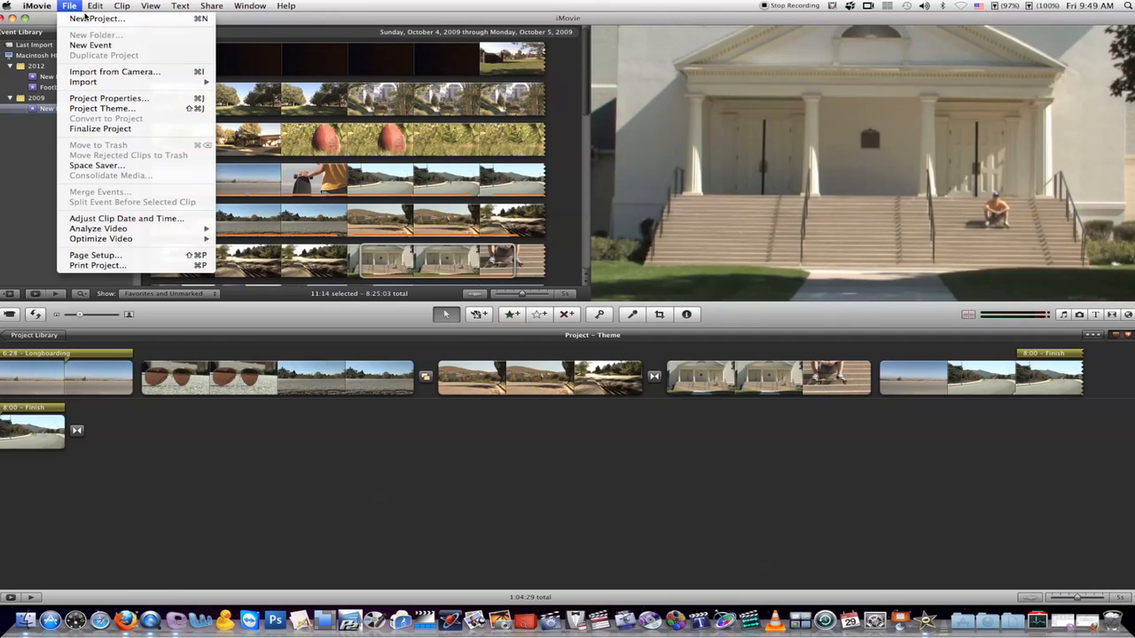
{"action": "left_click", "coordinate": [86, 18]}
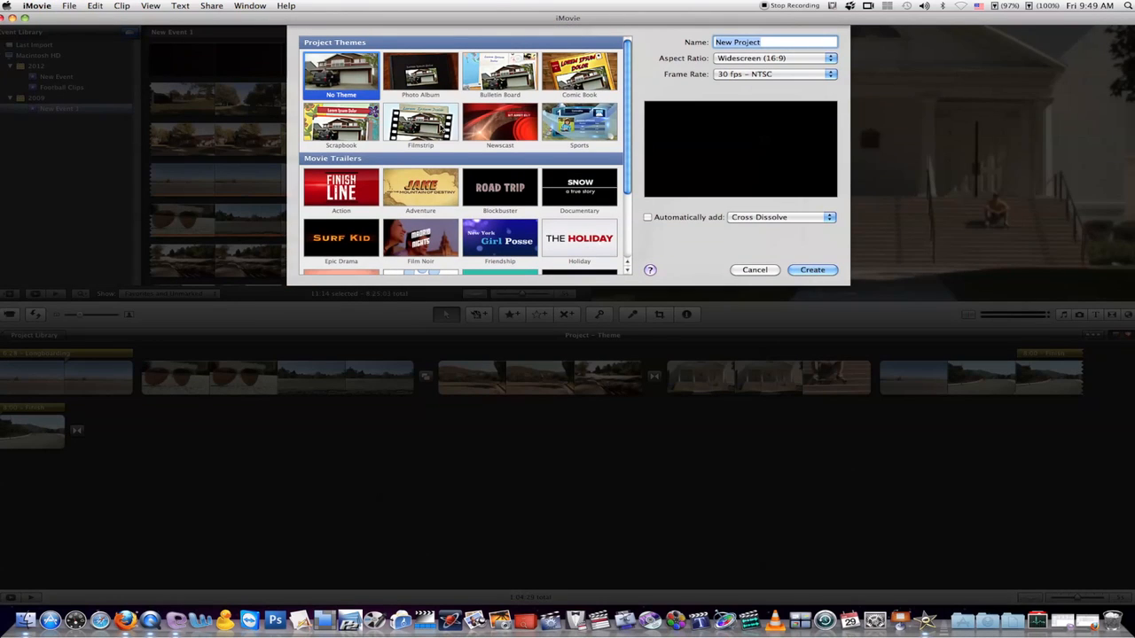
{"action": "left_click", "coordinate": [454, 130]}
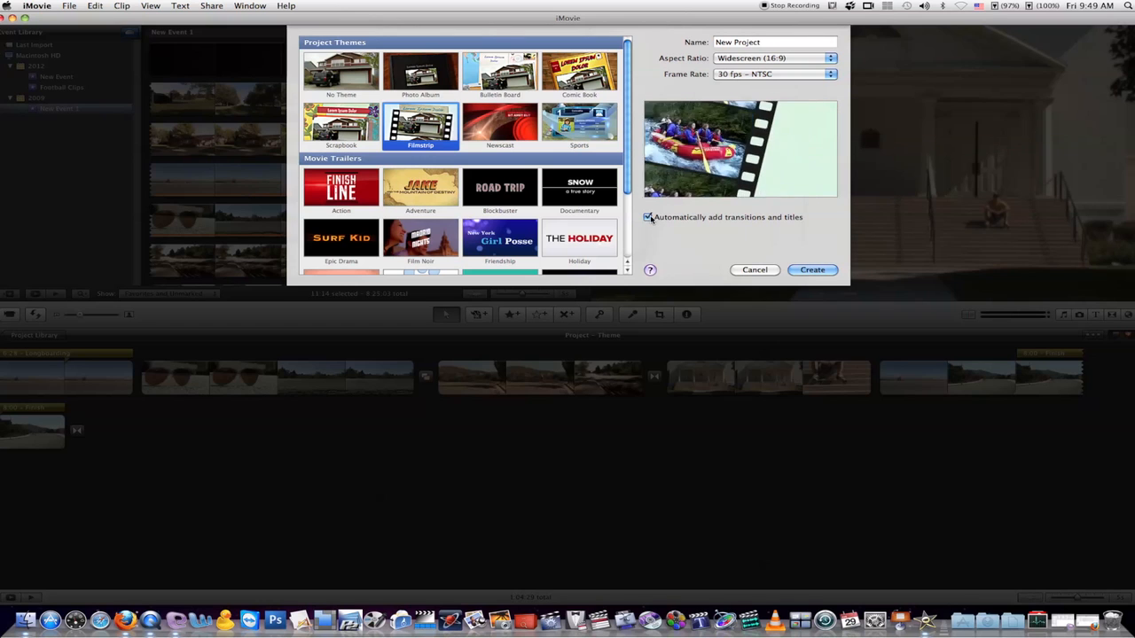
{"action": "left_click", "coordinate": [810, 268]}
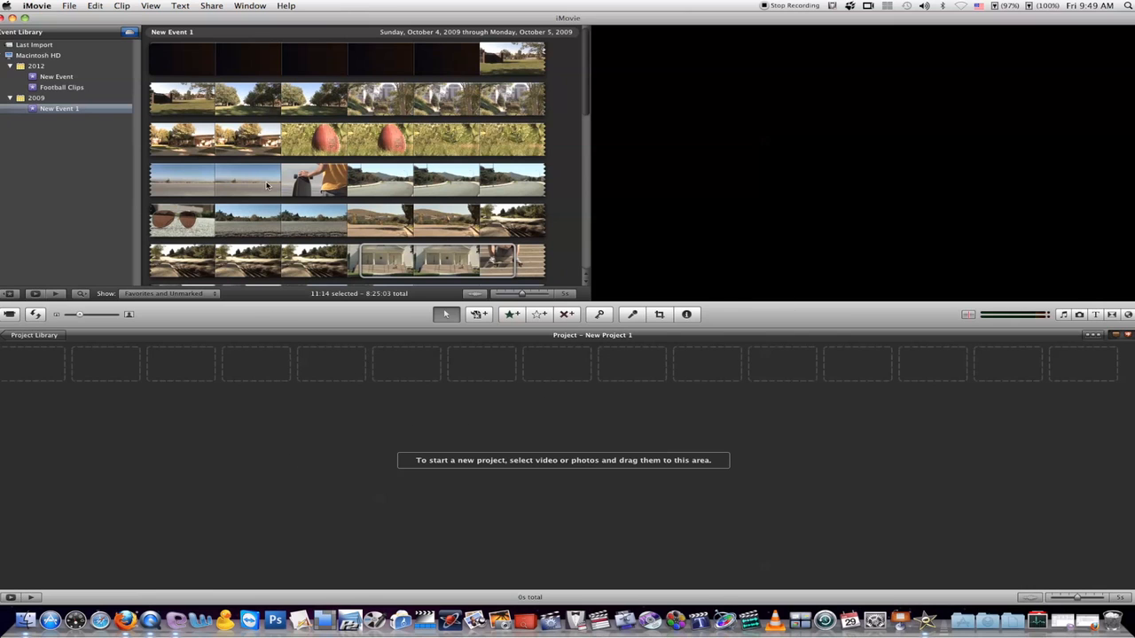
Add four clips to the empty project in order: roadside shot, longboarder with curved road, road with sunglasses, and hillside road
{"action": "left_click_drag", "start_coordinate": [155, 182], "coordinate": [275, 181]}
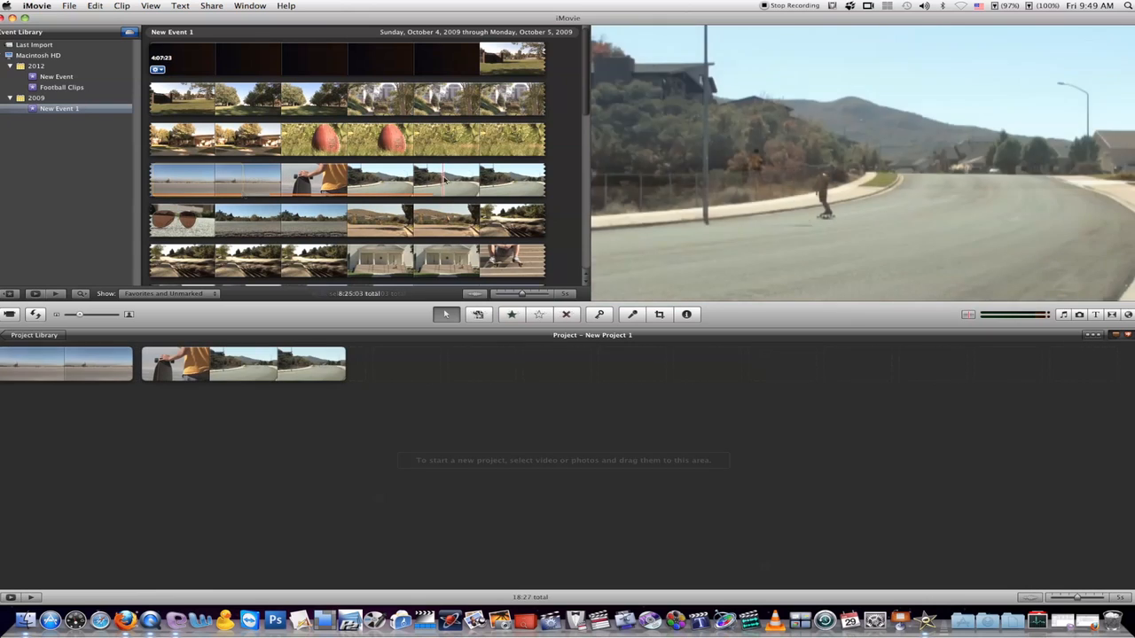
{"action": "mouse_move", "coordinate": [442, 184]}
{"action": "left_mouse_down"}
{"action": "mouse_move", "coordinate": [155, 223]}
{"action": "mouse_move", "coordinate": [217, 242]}
{"action": "mouse_move", "coordinate": [237, 229]}
{"action": "mouse_move", "coordinate": [417, 372]}
{"action": "mouse_move", "coordinate": [263, 371]}
{"action": "left_mouse_up"}
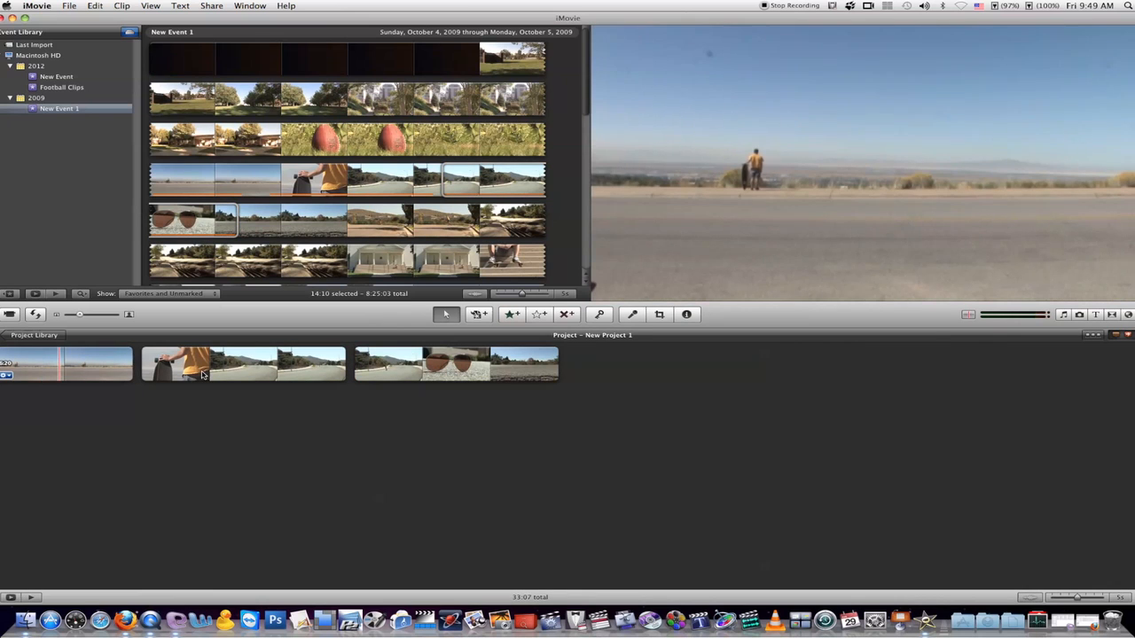
{"action": "left_click_drag", "start_coordinate": [355, 220], "coordinate": [825, 382]}
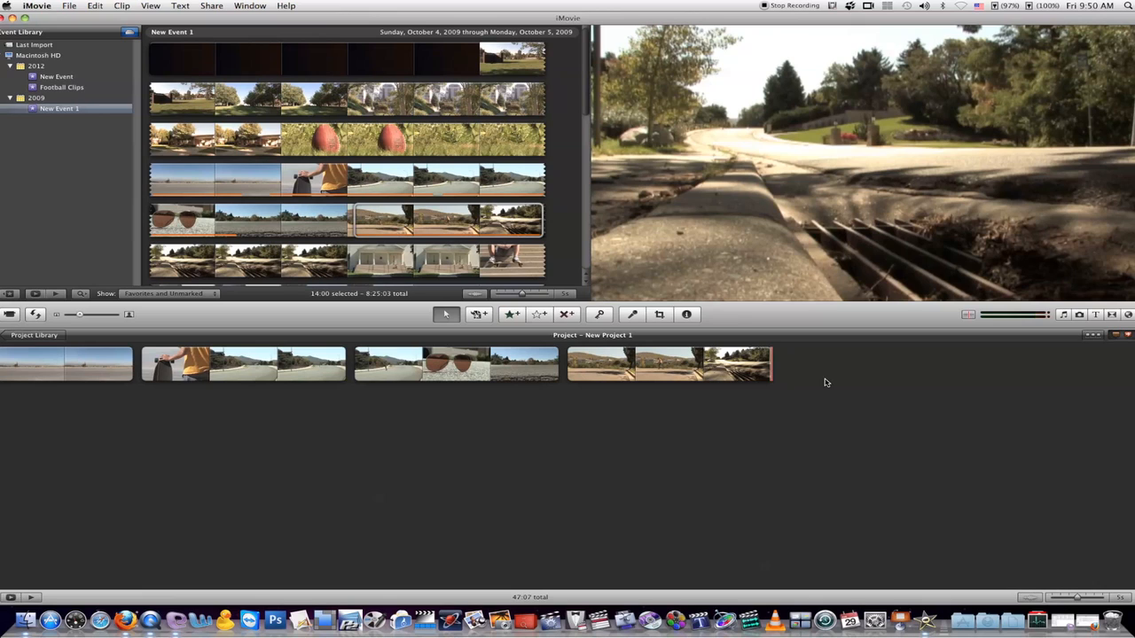
Place the Filmstrip title at the start of the first clip and set its text to Longboarding
{"action": "left_click", "coordinate": [1096, 314]}
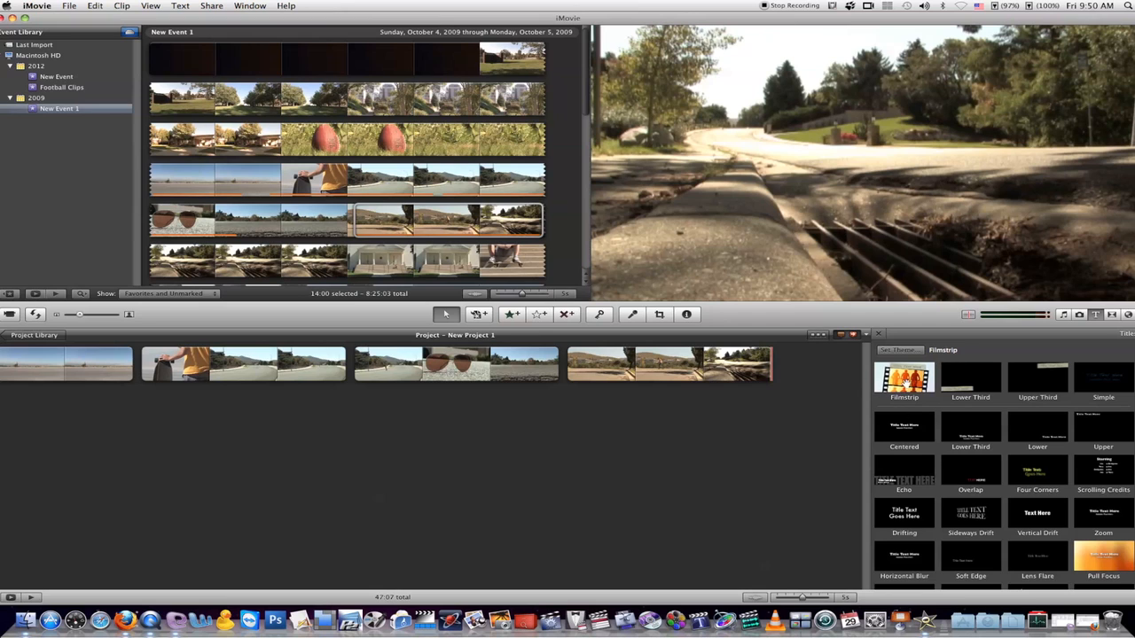
{"action": "left_click_drag", "start_coordinate": [906, 388], "coordinate": [30, 364]}
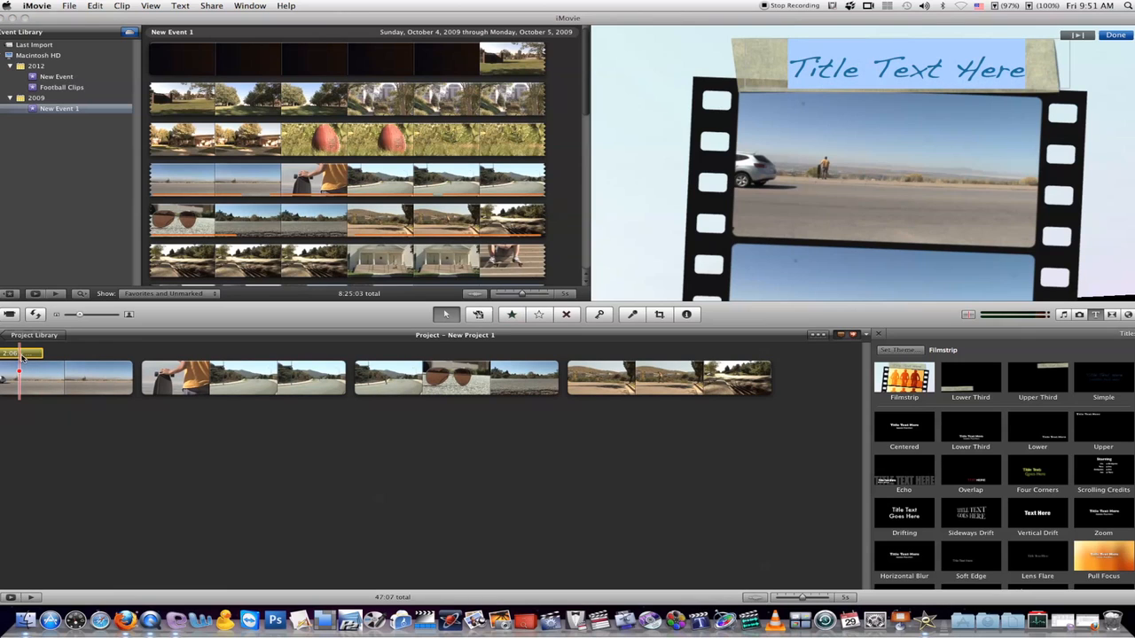
{"action": "left_click", "coordinate": [26, 382]}
{"action": "left_click", "coordinate": [25, 355]}
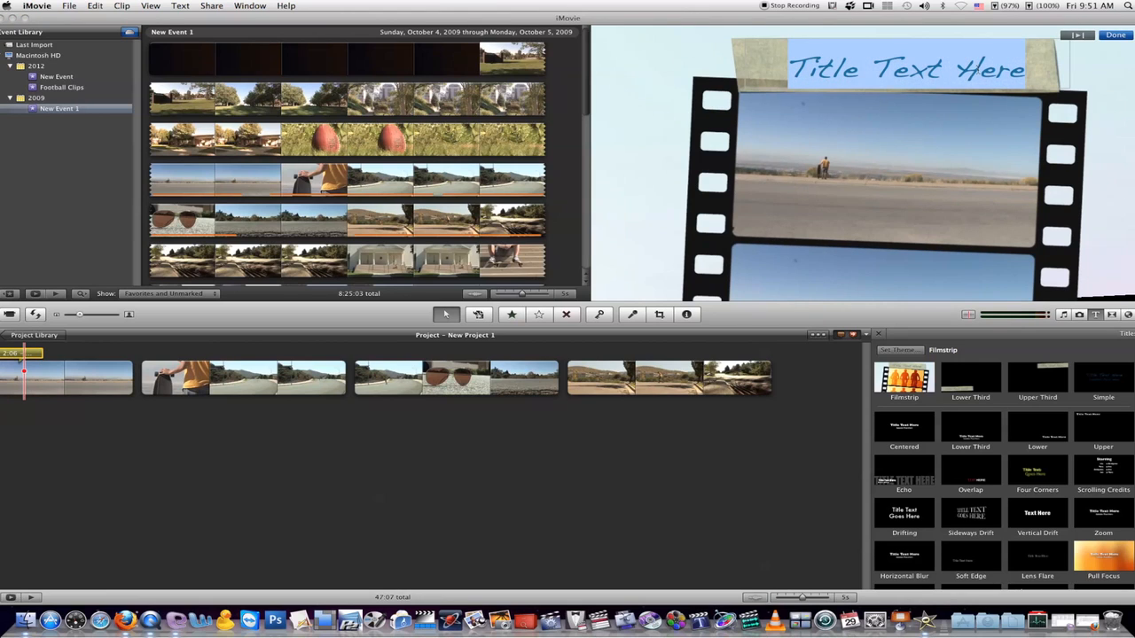
{"action": "type", "text": "Longboarding"}
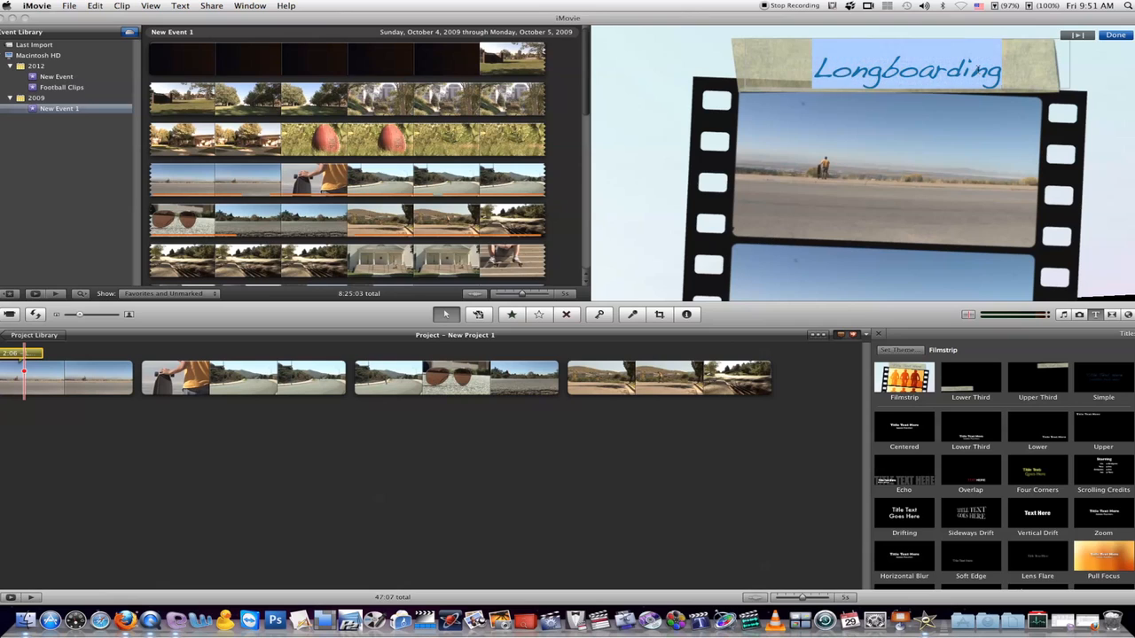
{"action": "left_click", "coordinate": [880, 336]}
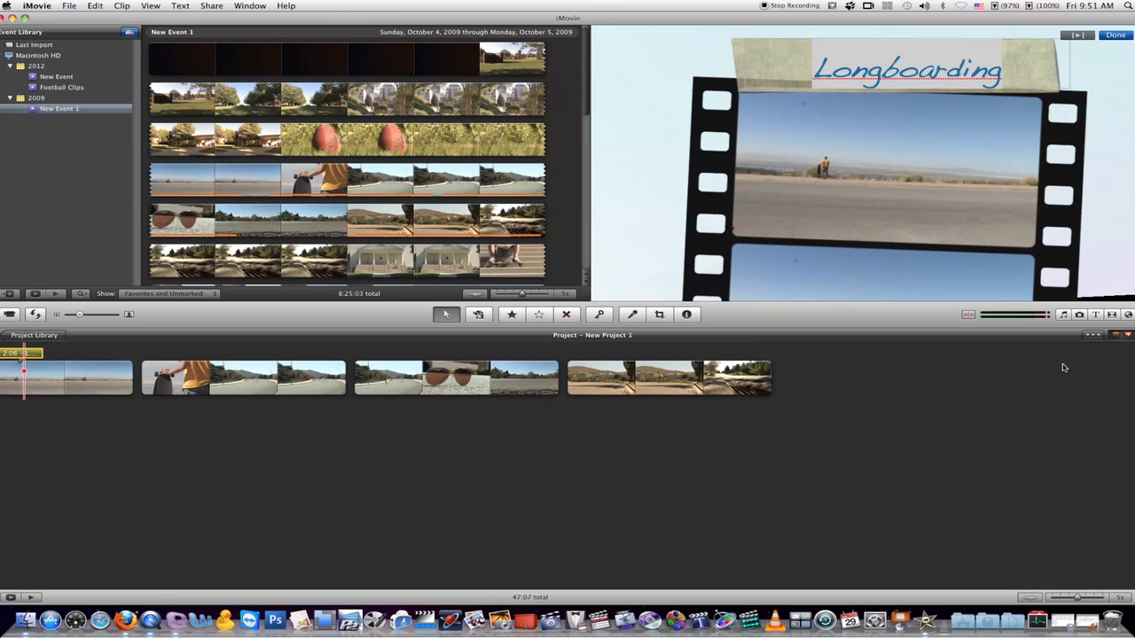
Add the Filmstrip 3 transition between the sunglasses clip and the hillside clip
{"action": "left_click", "coordinate": [1111, 314]}
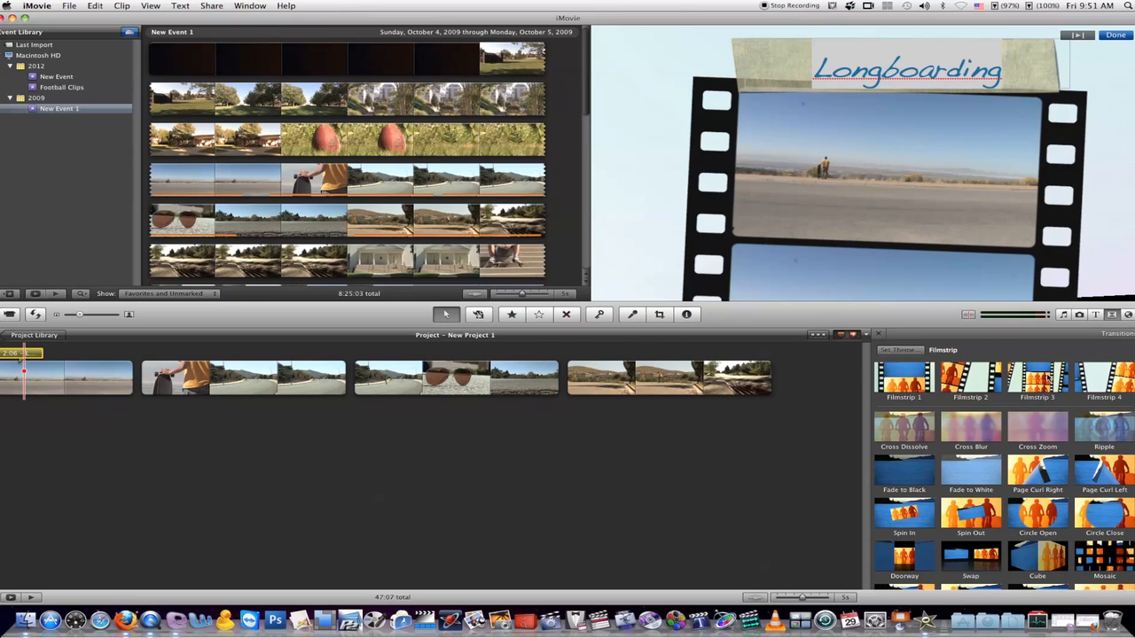
{"action": "left_click_drag", "start_coordinate": [1037, 379], "coordinate": [574, 395]}
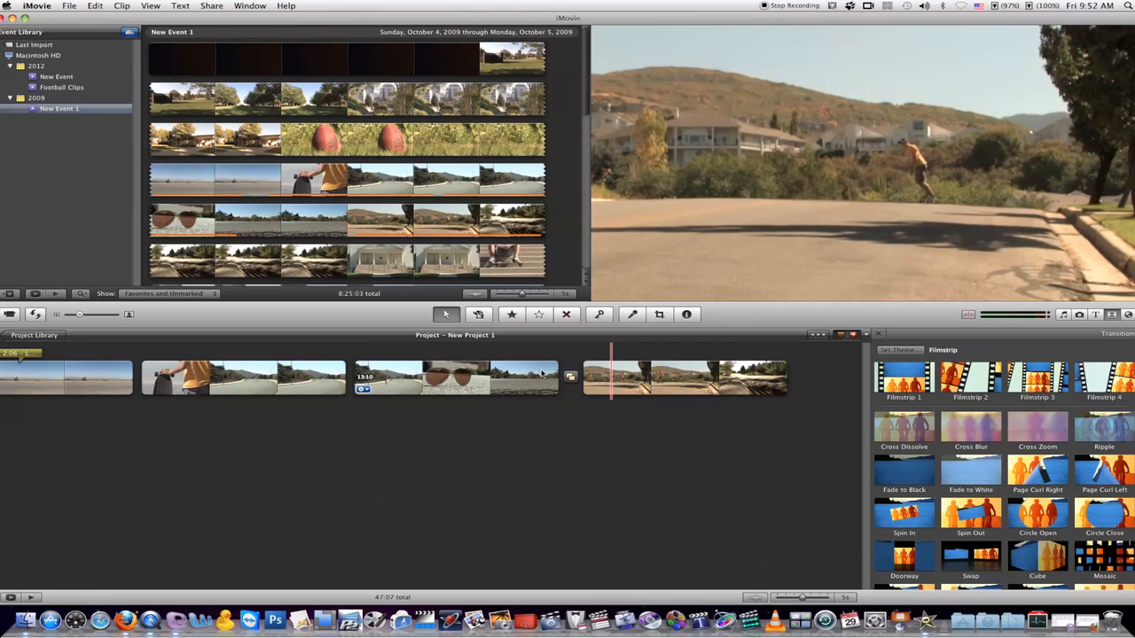
Adjust the Filmstrip transition's frames, moving marker 1 near the start of the third clip and marker 2 near the end of the fourth
{"action": "left_click", "coordinate": [570, 378]}
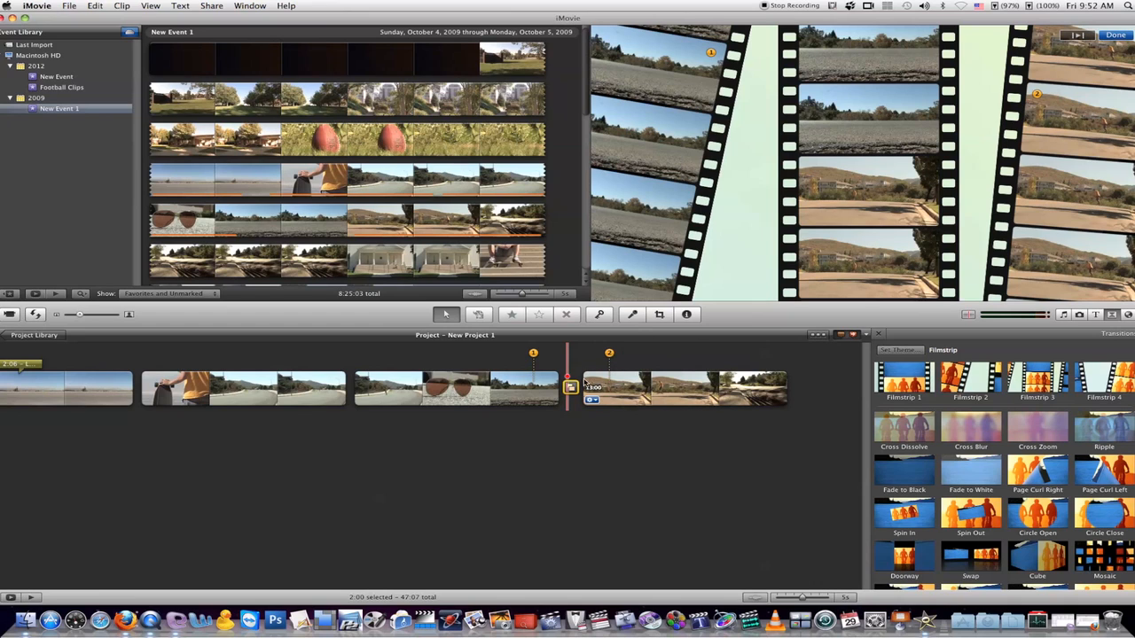
{"action": "left_click_drag", "start_coordinate": [530, 354], "coordinate": [448, 356]}
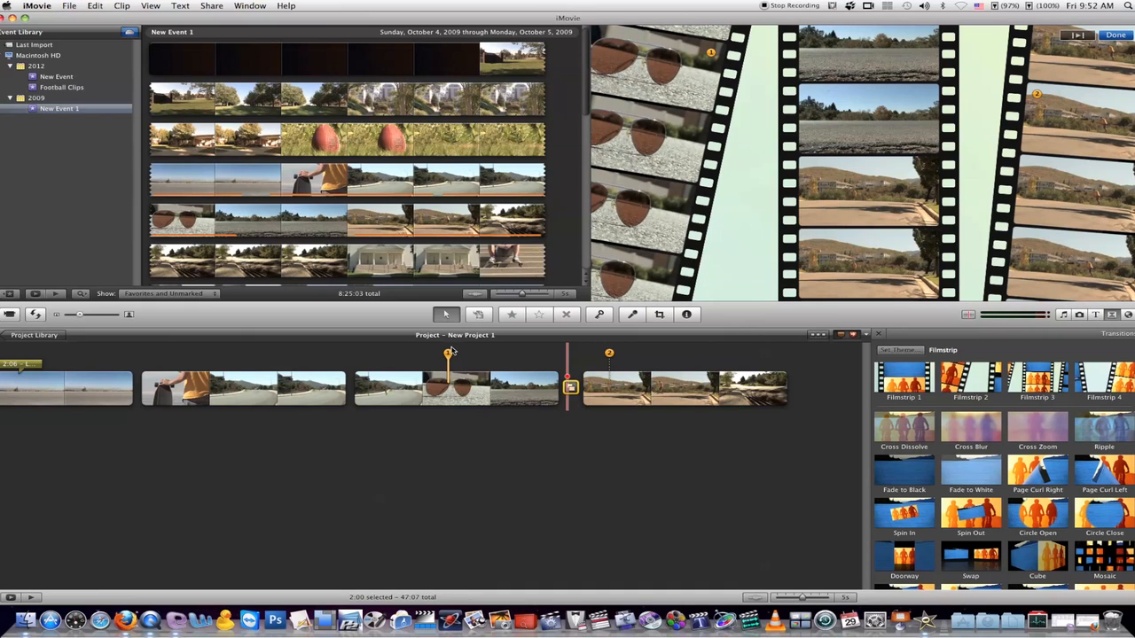
{"action": "left_click_drag", "start_coordinate": [448, 355], "coordinate": [394, 355]}
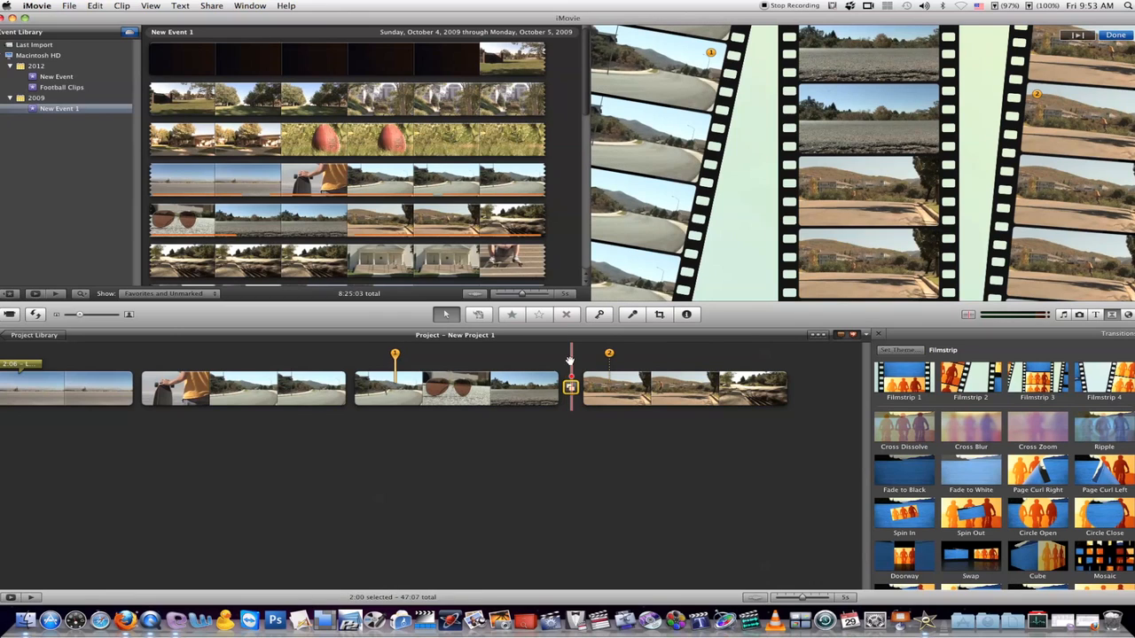
{"action": "left_click_drag", "start_coordinate": [609, 354], "coordinate": [756, 354]}
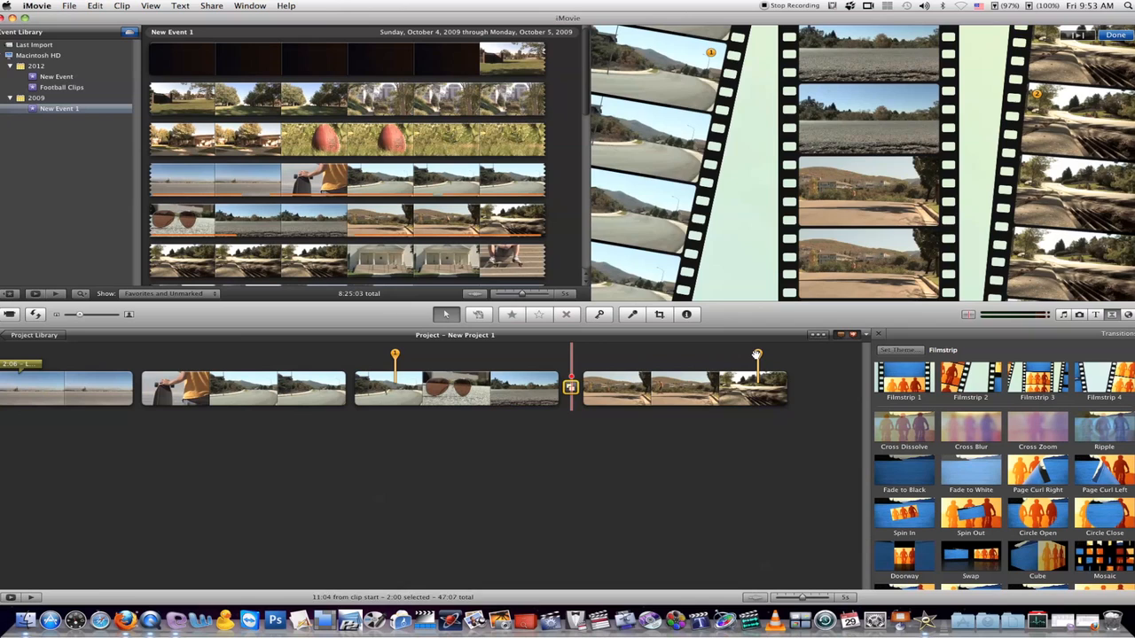
Play back the Filmstrip transition between the sunglasses clip and the hillside clip
{"action": "left_click", "coordinate": [530, 357]}
{"action": "key", "text": "space"}
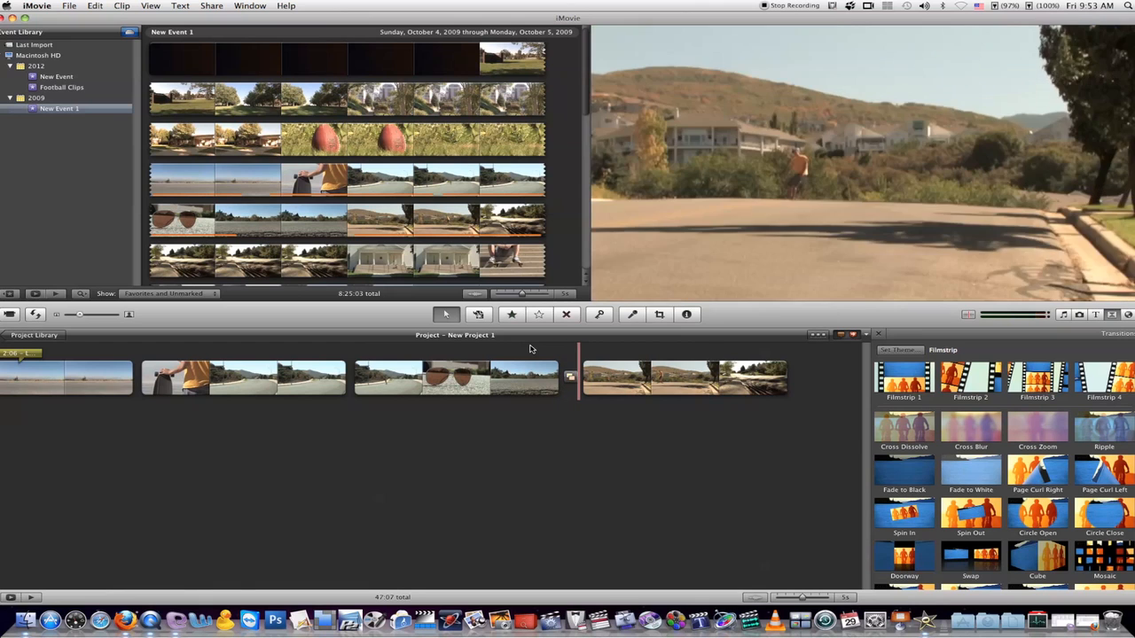
{"action": "key", "text": "space"}
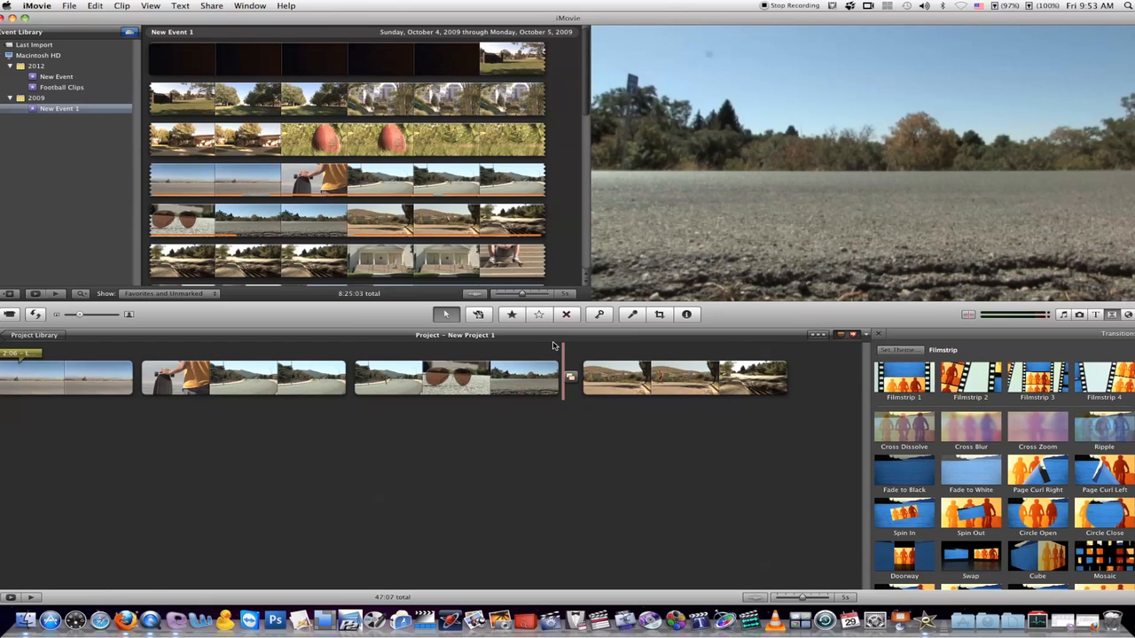
Set the Filmstrip transition's duration to 4 seconds, keeping it applied to all transitions
{"action": "left_click", "coordinate": [570, 376]}
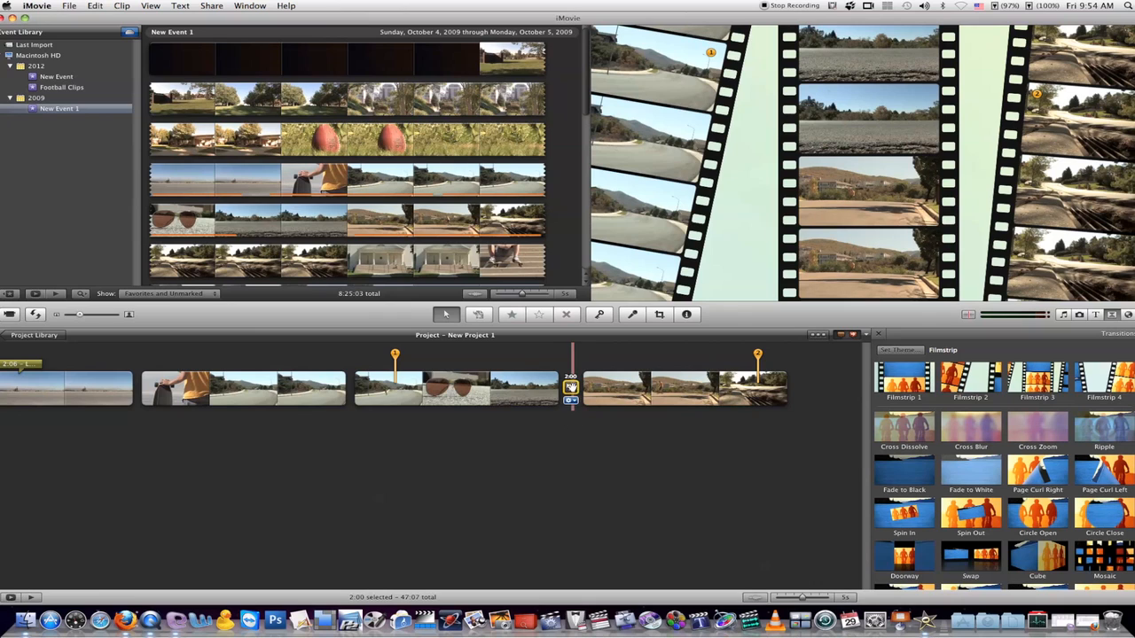
{"action": "double_click", "coordinate": [570, 387]}
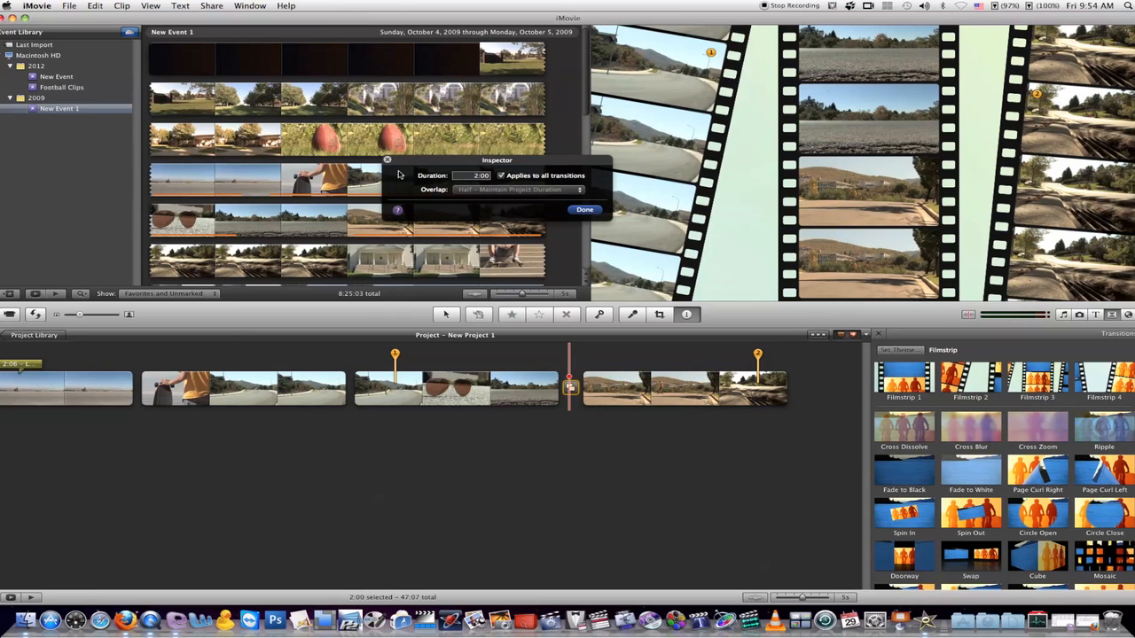
{"action": "left_click", "coordinate": [482, 176]}
{"action": "left_click", "coordinate": [482, 176]}
{"action": "type", "text": "4"}
{"action": "key", "text": "Return"}
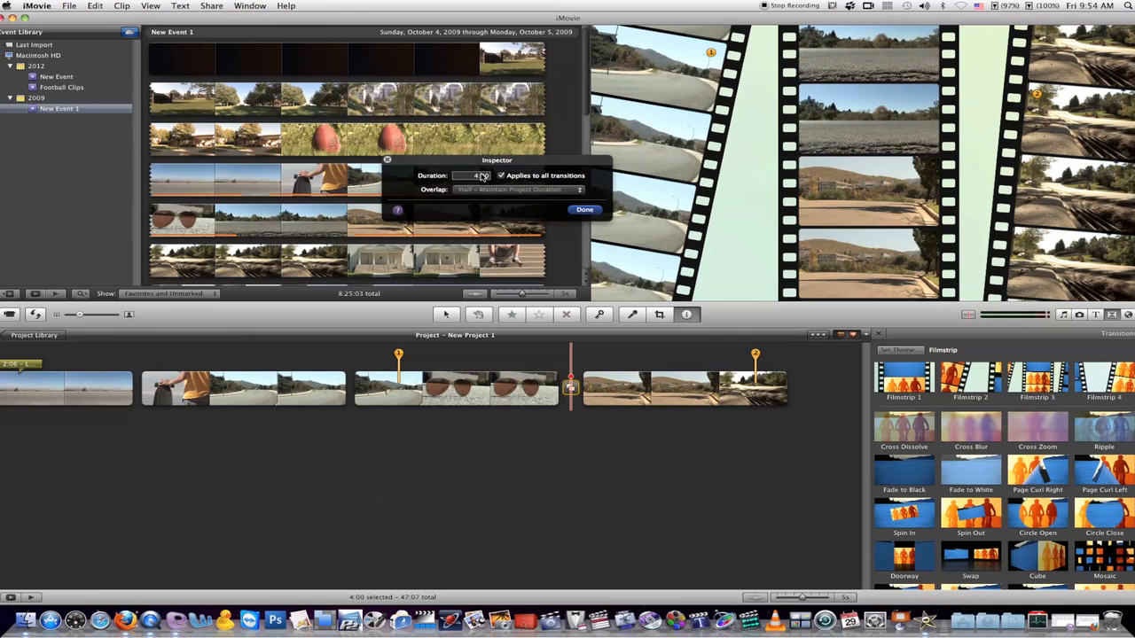
{"action": "left_click", "coordinate": [584, 210]}
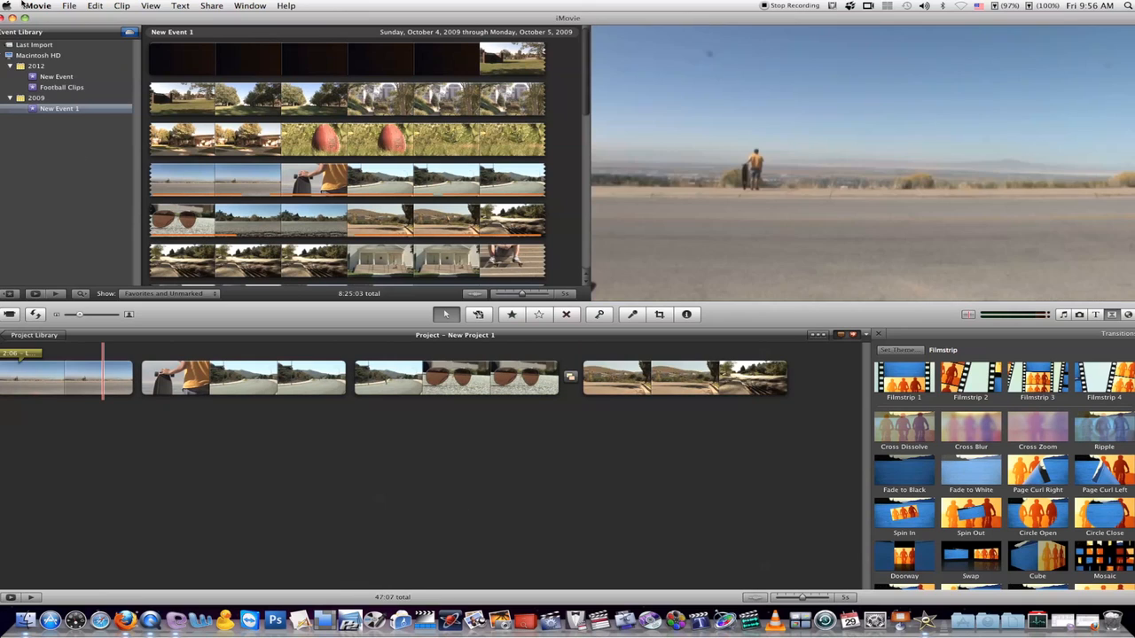
Create a new project with No Theme and add the roadside, curved road, sunglasses road and hillside clips in order
{"action": "left_click", "coordinate": [70, 6]}
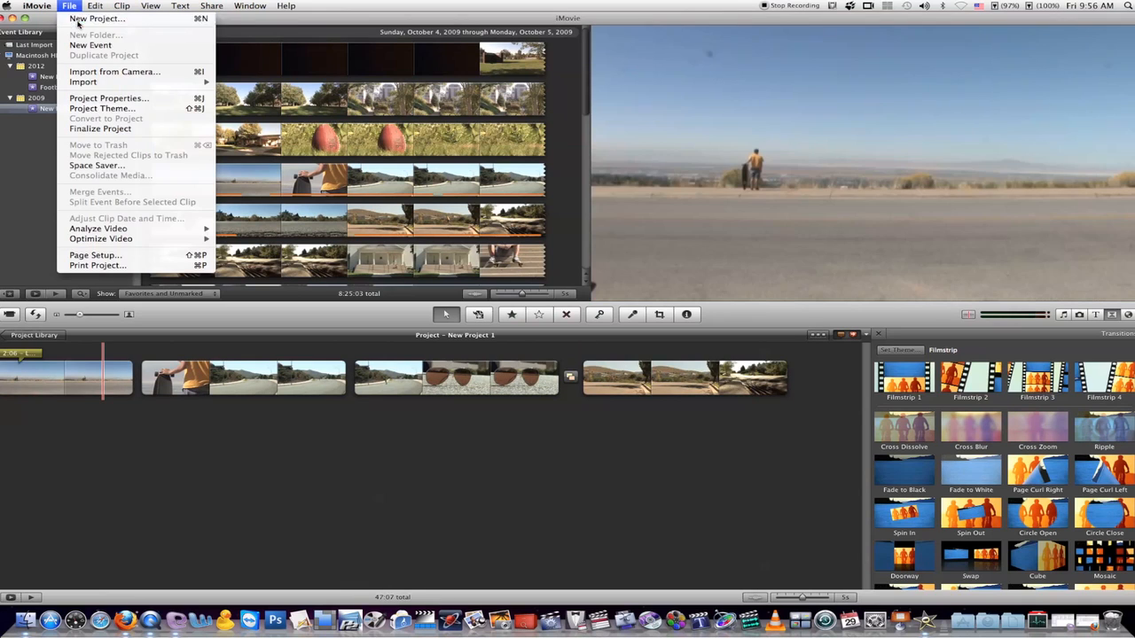
{"action": "left_click", "coordinate": [92, 20]}
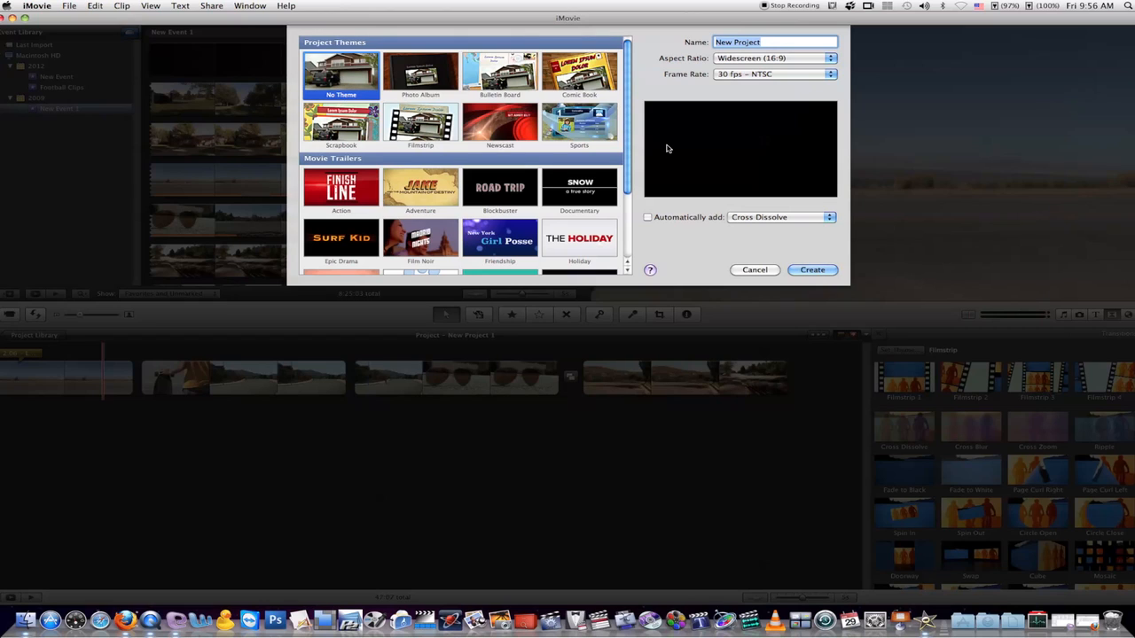
{"action": "left_click", "coordinate": [808, 276]}
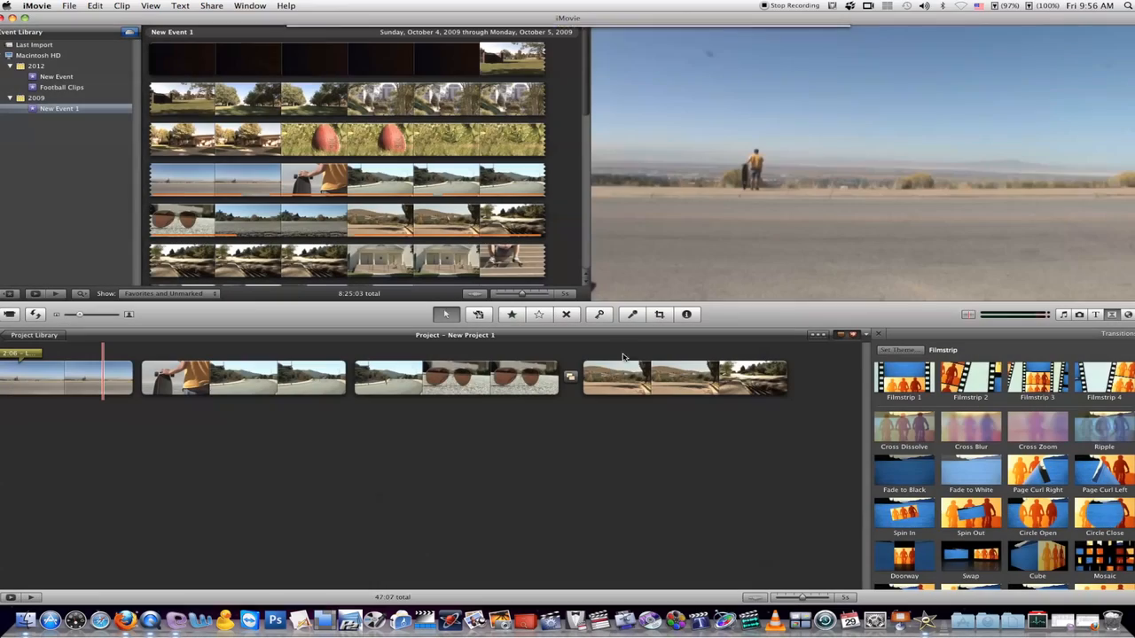
{"action": "left_click_drag", "start_coordinate": [157, 182], "coordinate": [101, 354]}
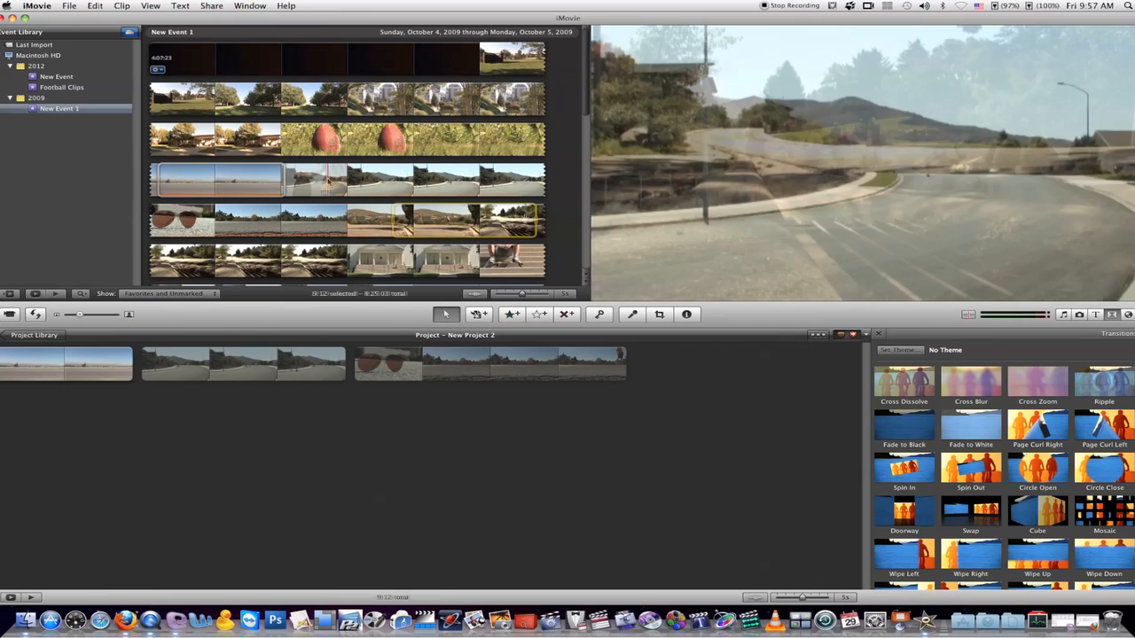
{"action": "left_click_drag", "start_coordinate": [461, 220], "coordinate": [707, 417]}
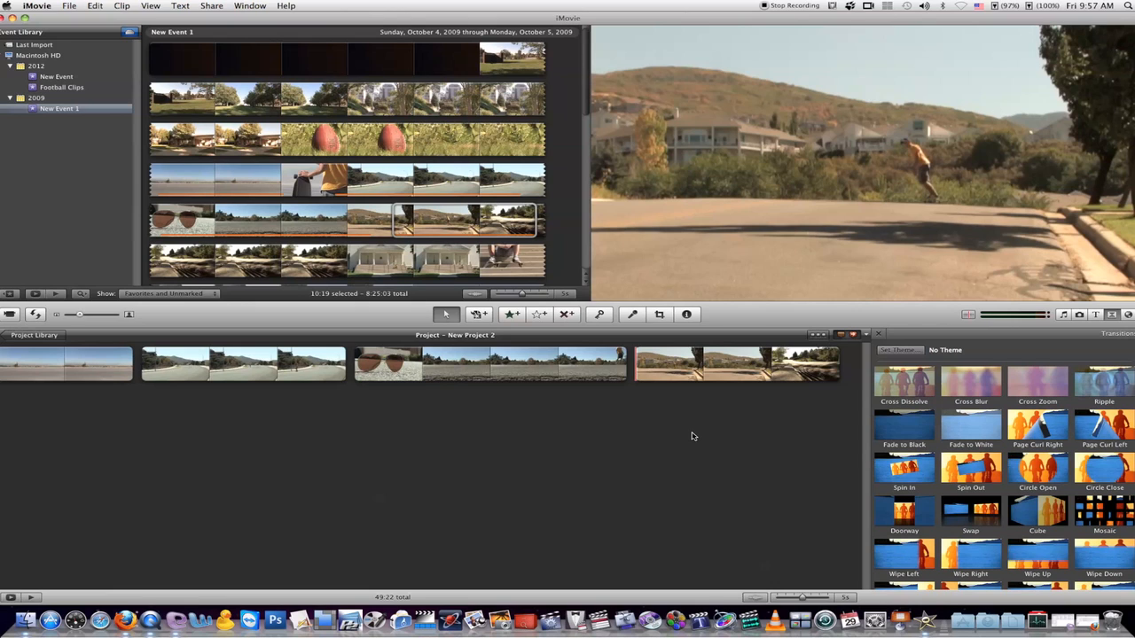
Apply the Photo Album theme to the new project with transitions and titles added automatically
{"action": "left_click", "coordinate": [66, 6]}
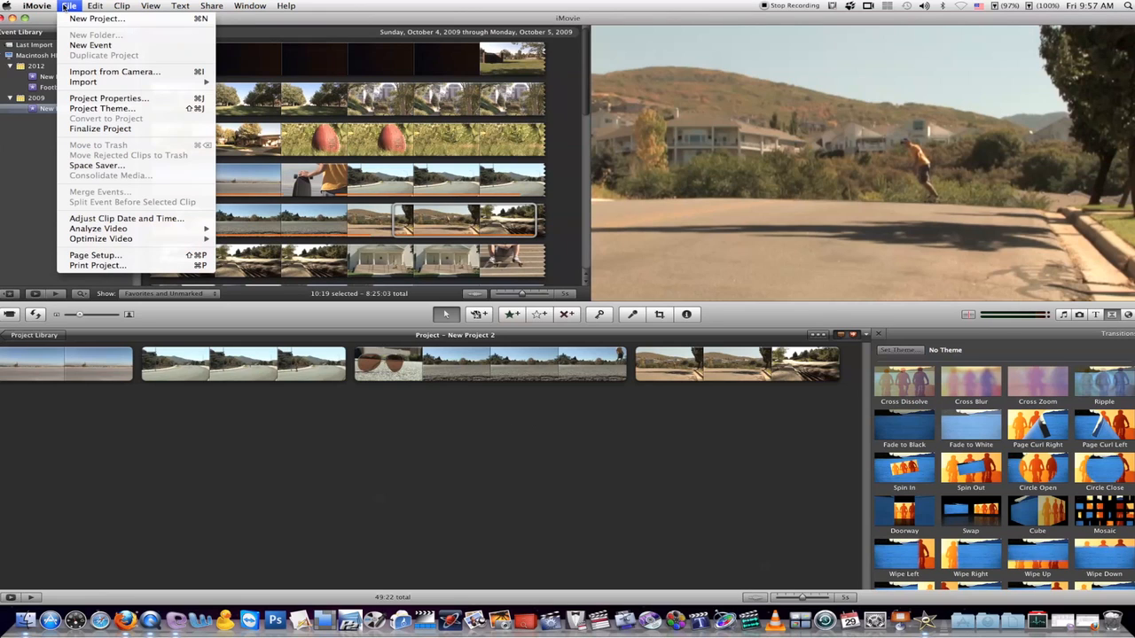
{"action": "left_click", "coordinate": [109, 108]}
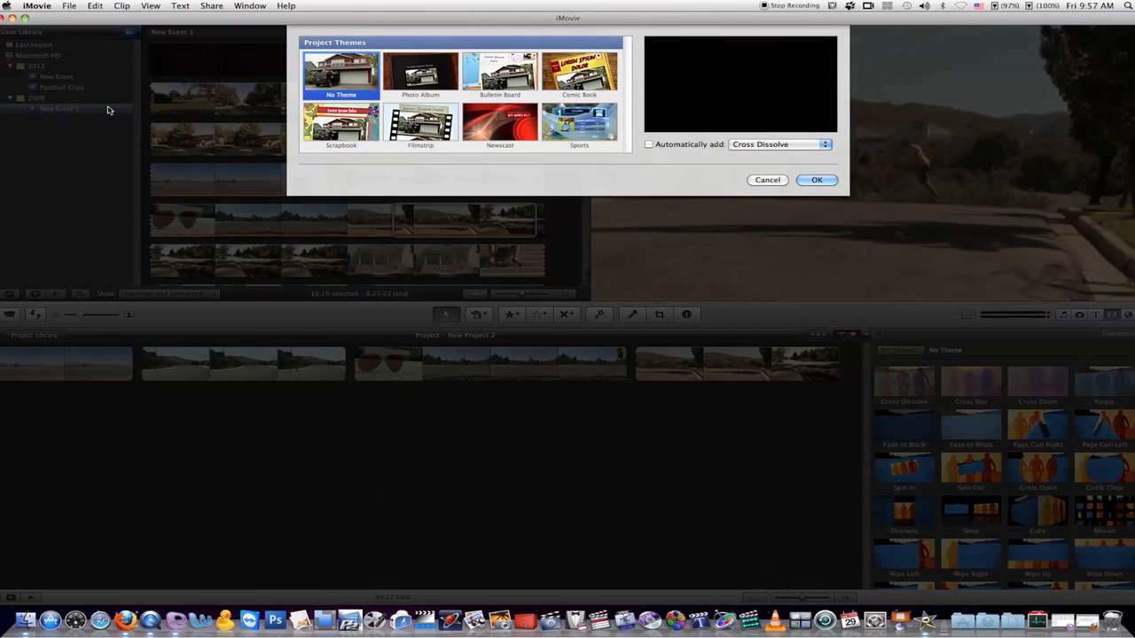
{"action": "left_click", "coordinate": [408, 82]}
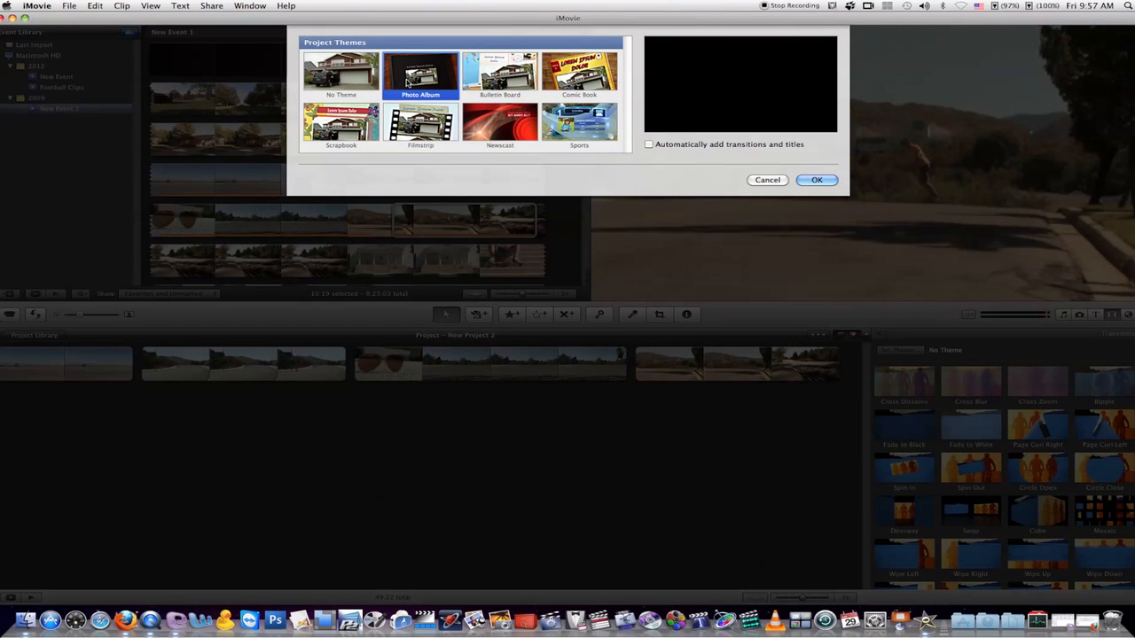
{"action": "left_click", "coordinate": [509, 79]}
{"action": "left_click", "coordinate": [577, 78]}
{"action": "left_click", "coordinate": [578, 121]}
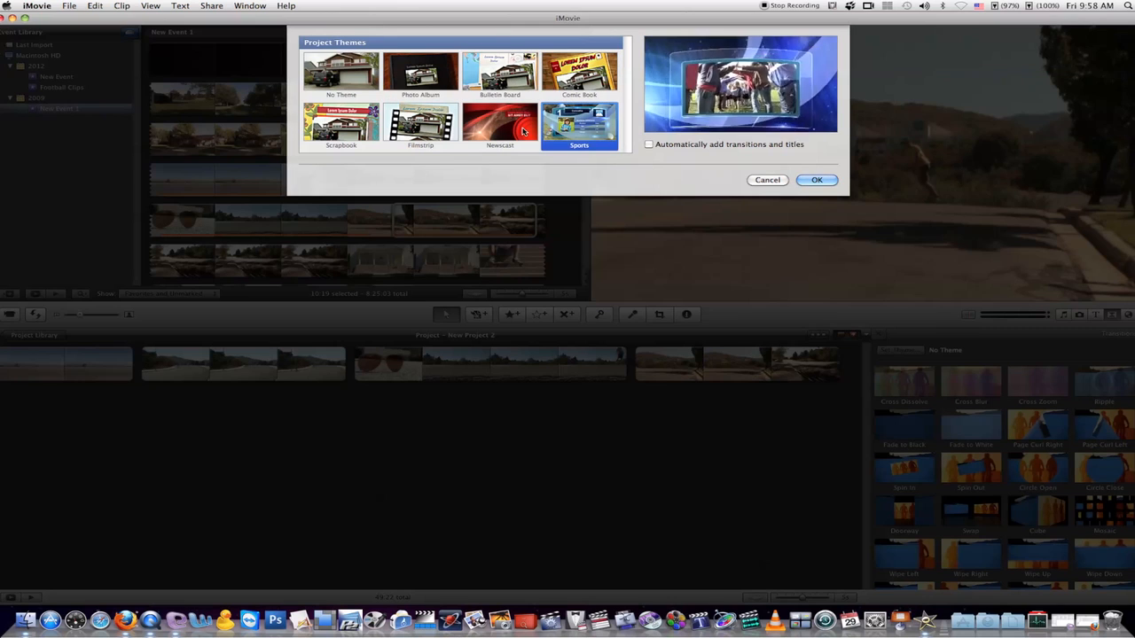
{"action": "left_click", "coordinate": [465, 133]}
{"action": "left_click", "coordinate": [449, 135]}
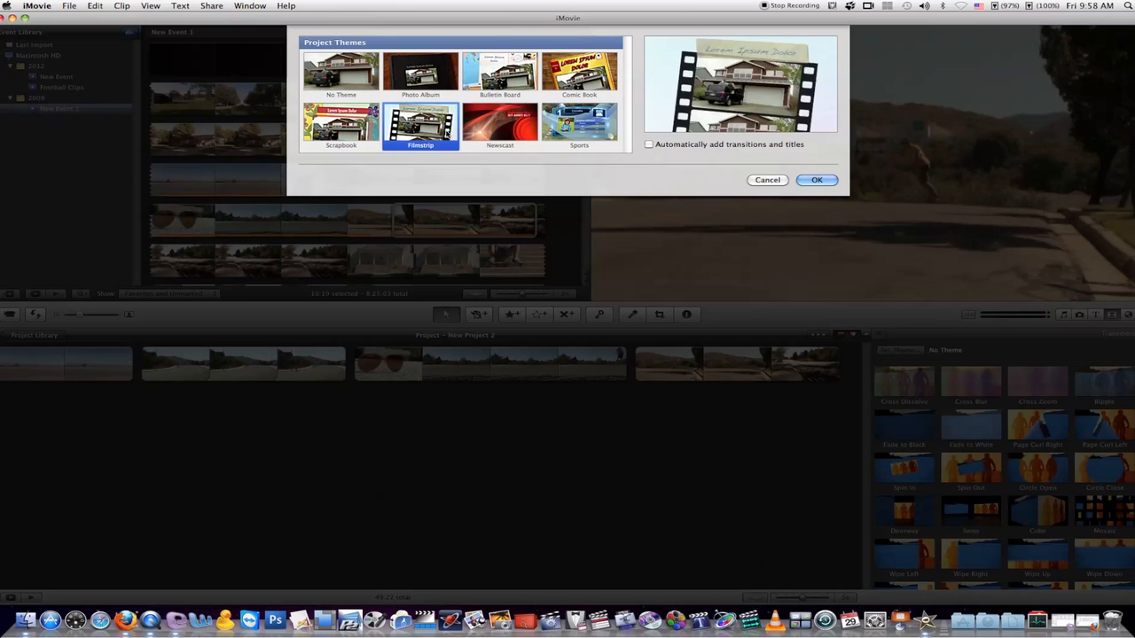
{"action": "left_click", "coordinate": [442, 77]}
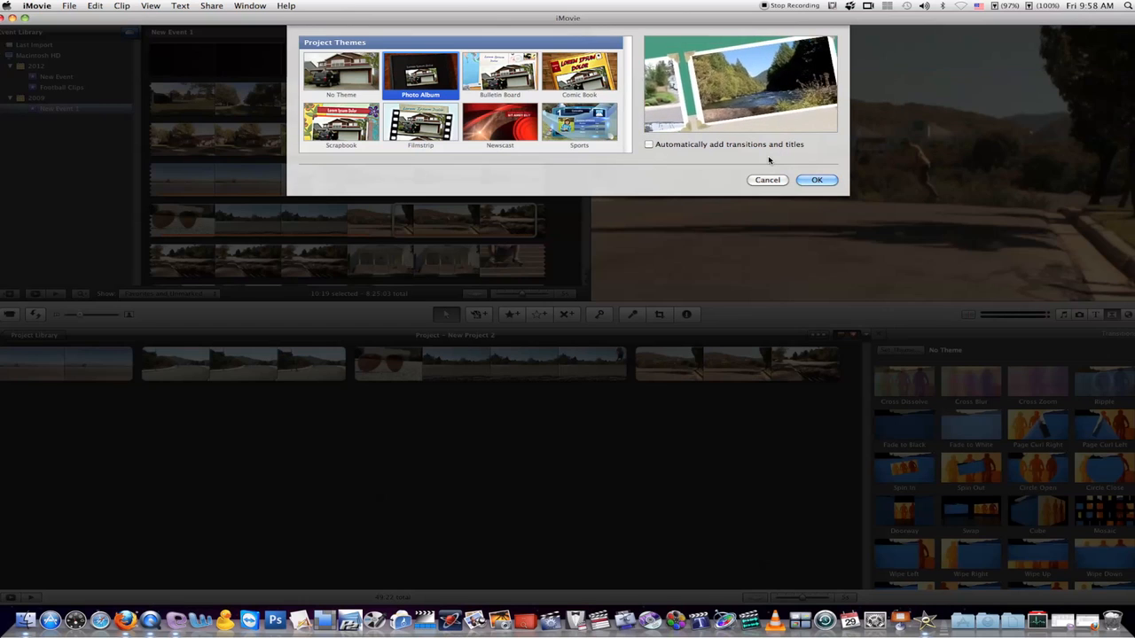
{"action": "left_click", "coordinate": [649, 145]}
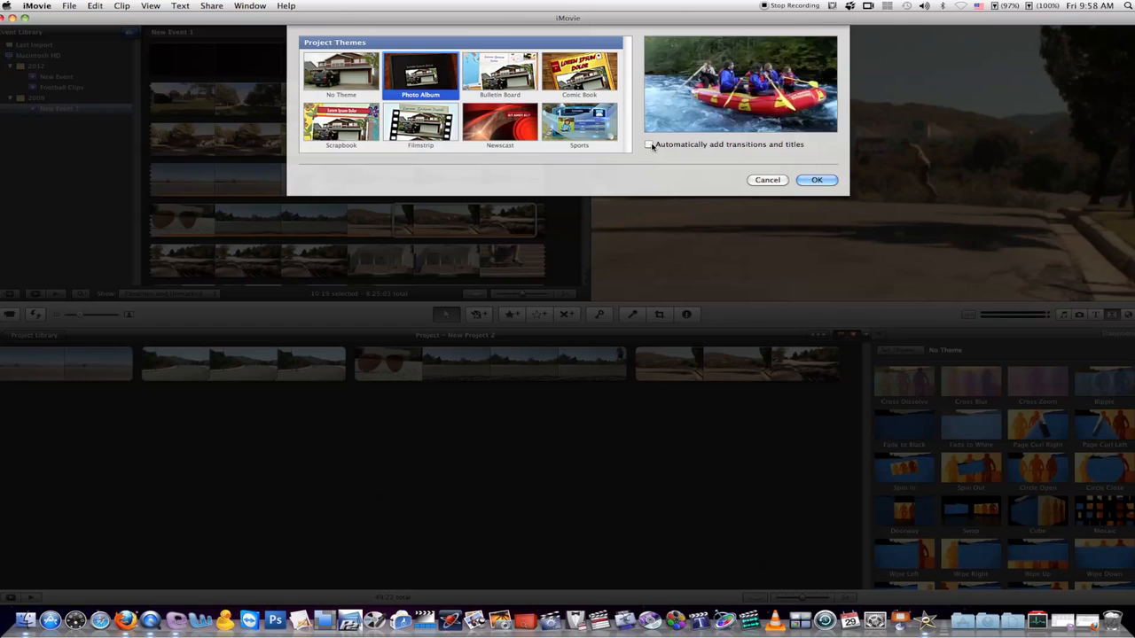
{"action": "left_click", "coordinate": [831, 181]}
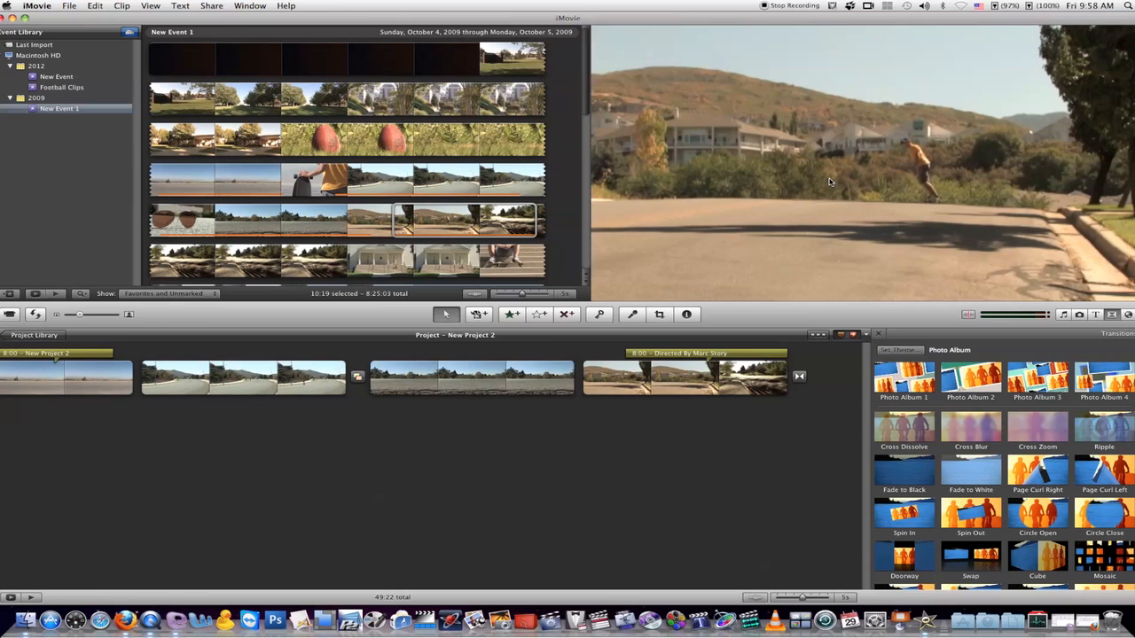
Play the Photo Album transition between the second and third clips and open the closing Directed By title
{"action": "key", "text": "space"}
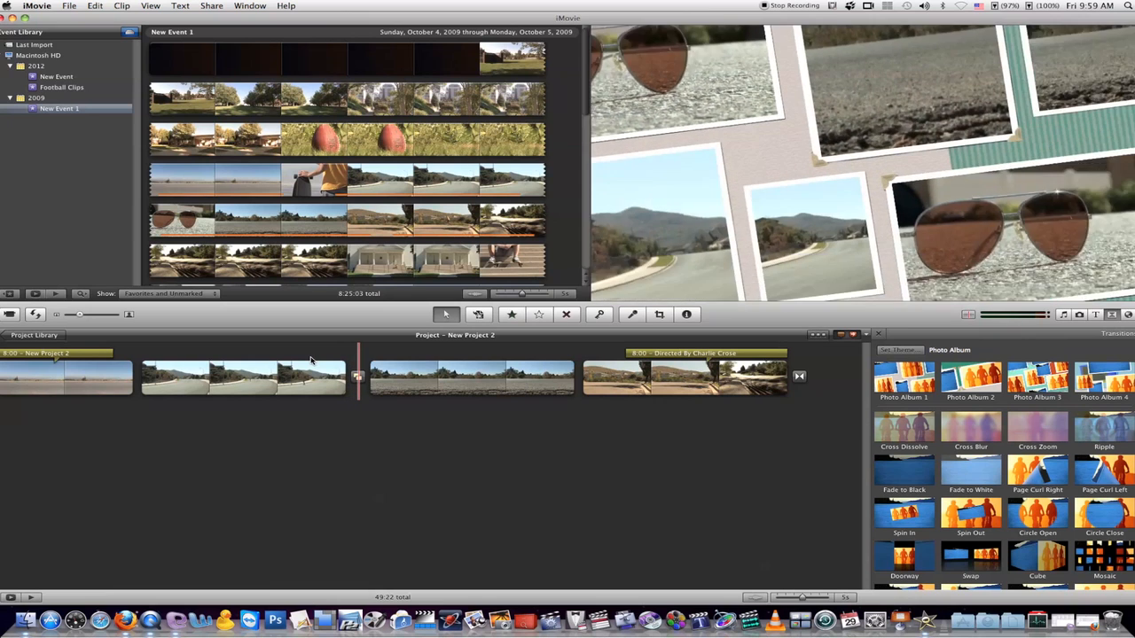
{"action": "left_click", "coordinate": [667, 353]}
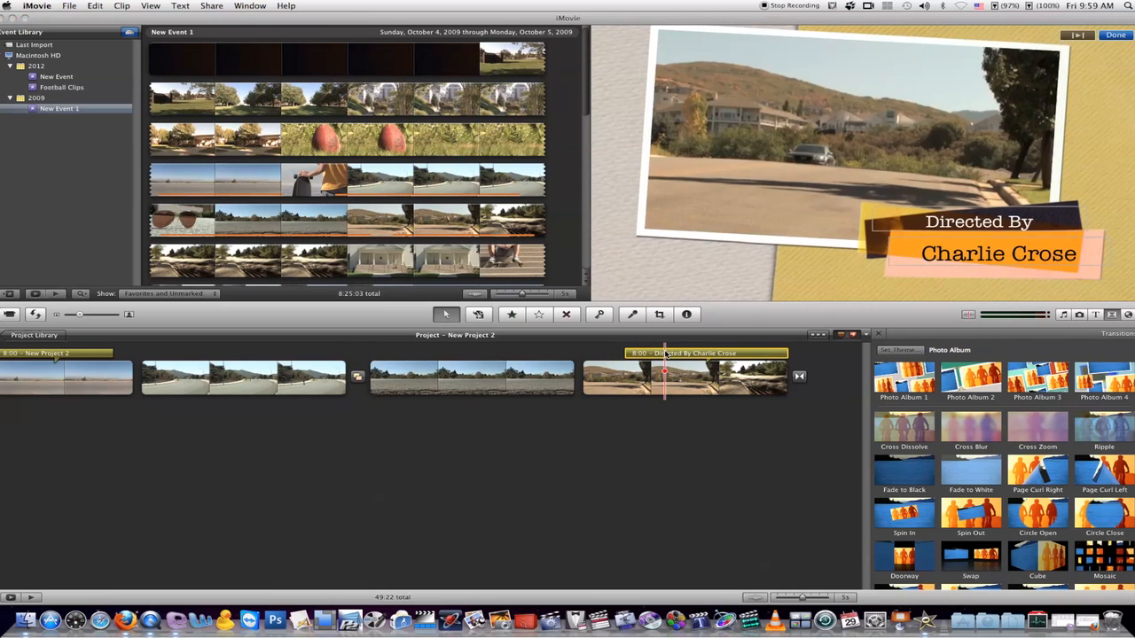